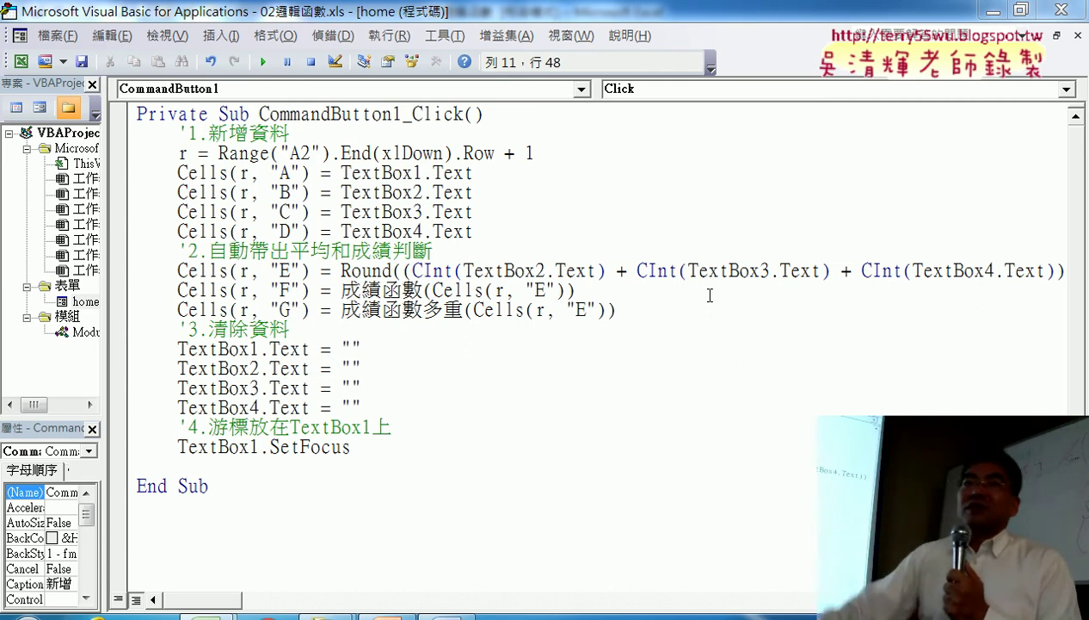
Open the home form's 新增 button code and delete the entire body of CommandButton1_Click
left_click(90, 302)
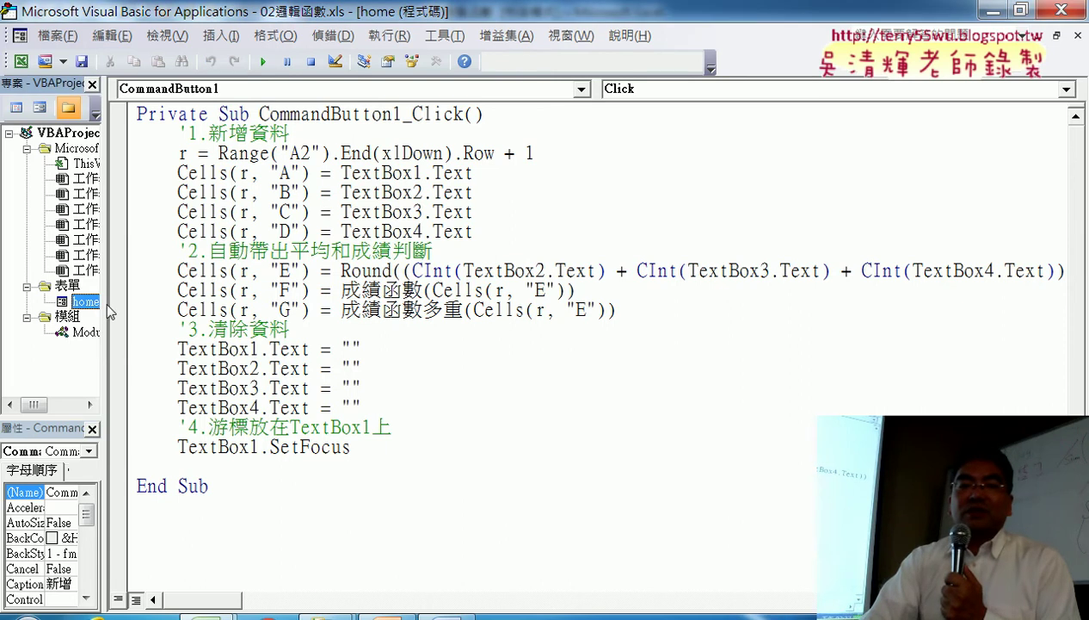
left_click_drag(110, 311, 206, 302)
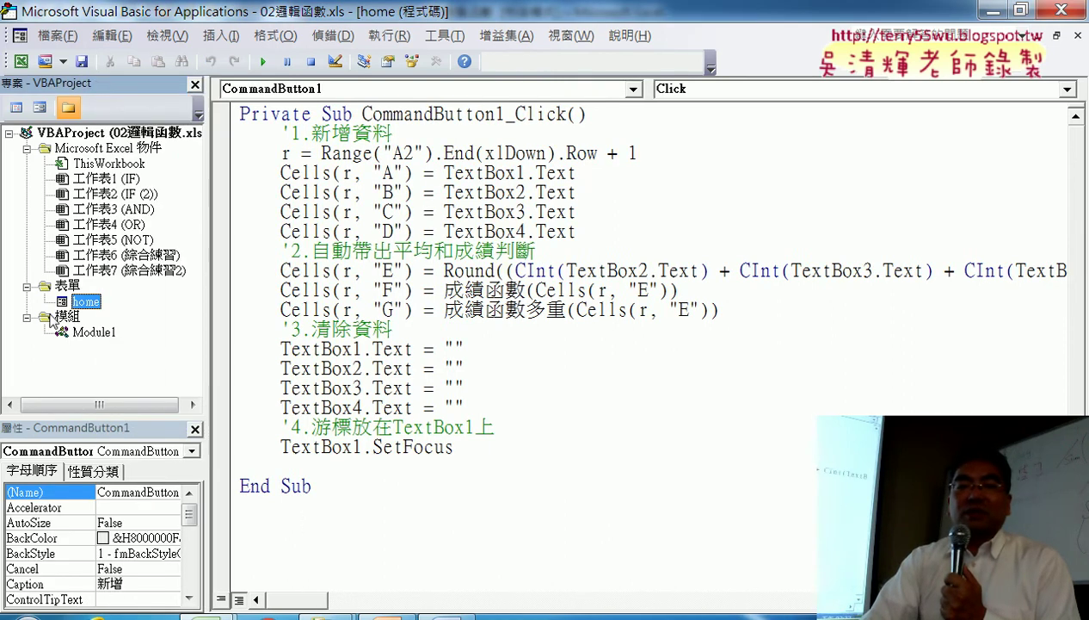
double_click(86, 302)
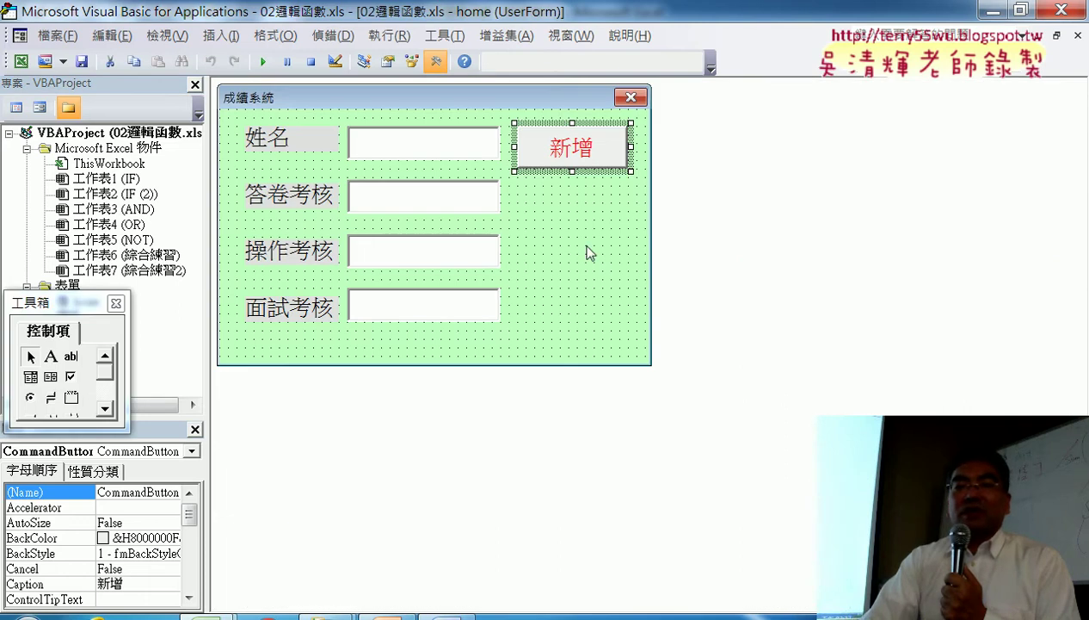
double_click(574, 162)
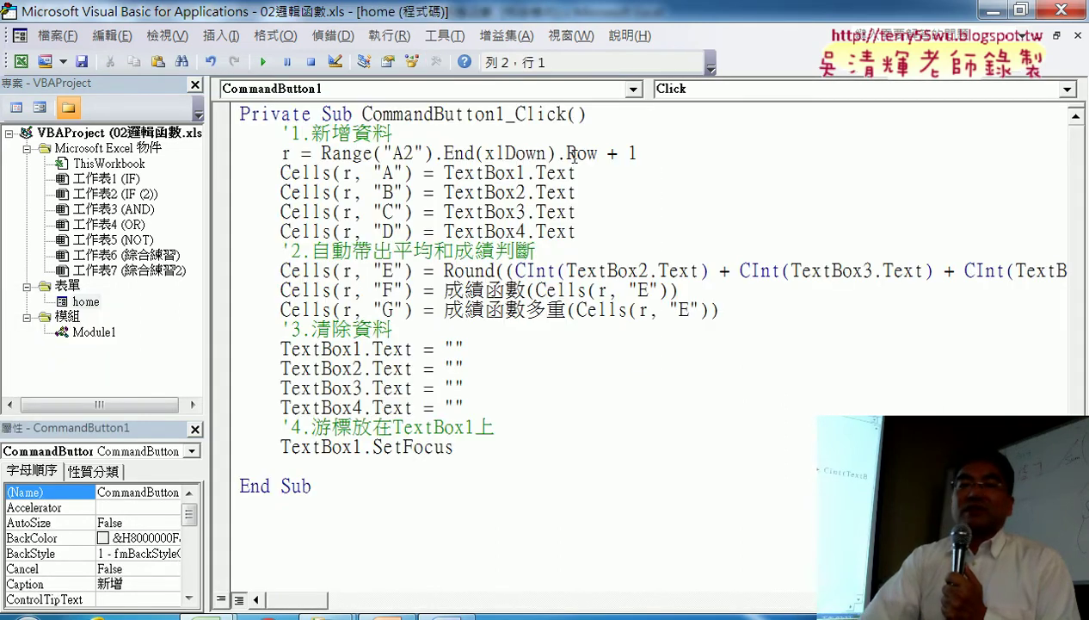
left_click_drag(456, 447, 241, 131)
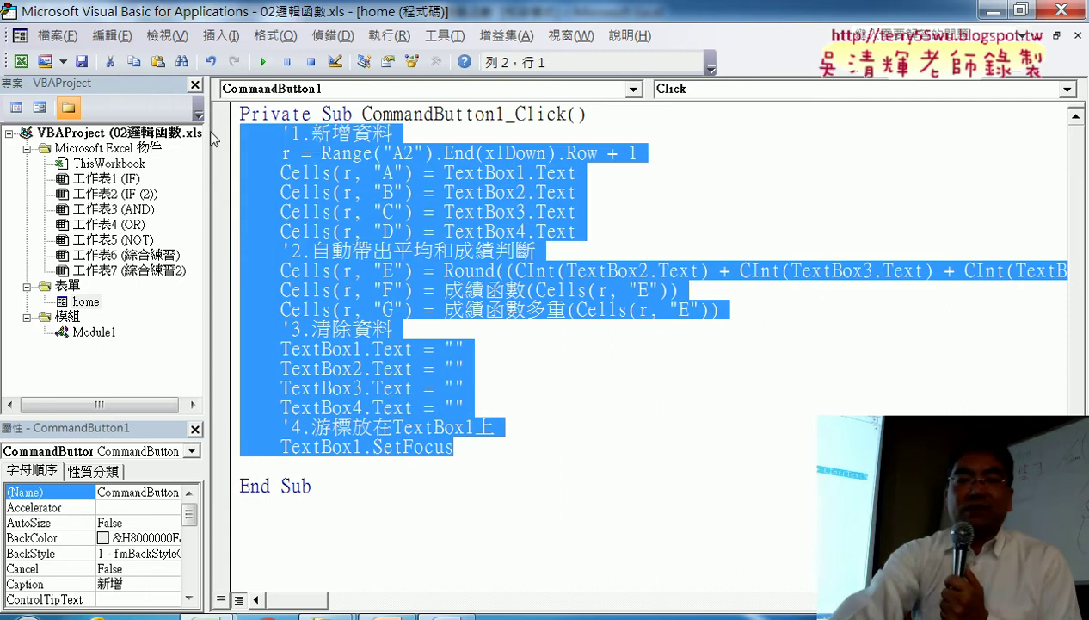
key("Delete")
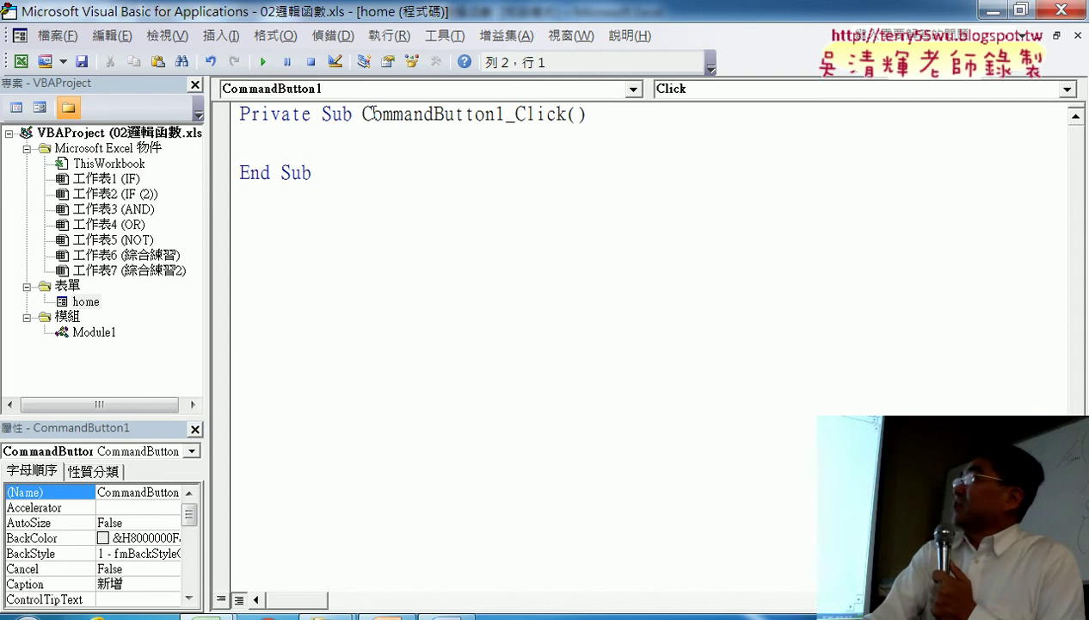
left_click_drag(362, 113, 505, 104)
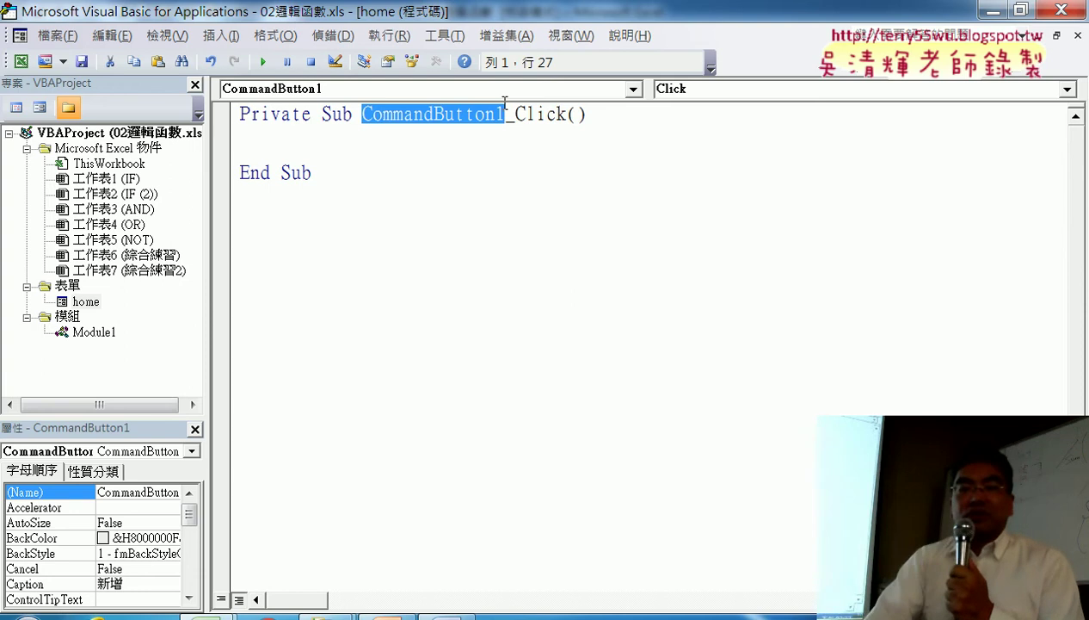
double_click(86, 302)
left_click(421, 155)
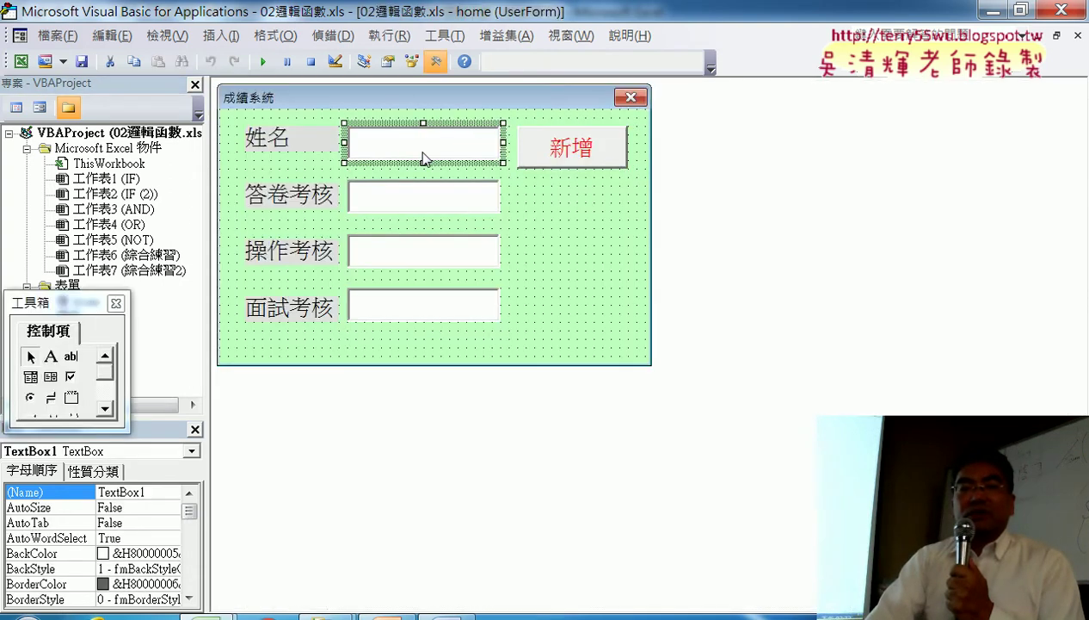
left_click(419, 200)
left_click(401, 252)
left_click(404, 309)
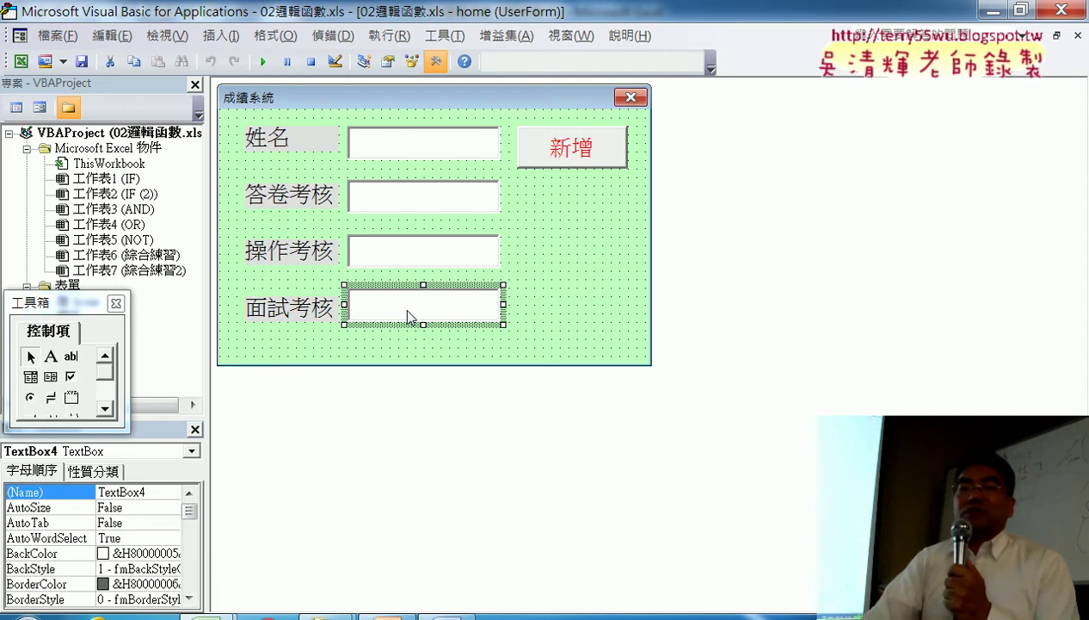
left_click(438, 155)
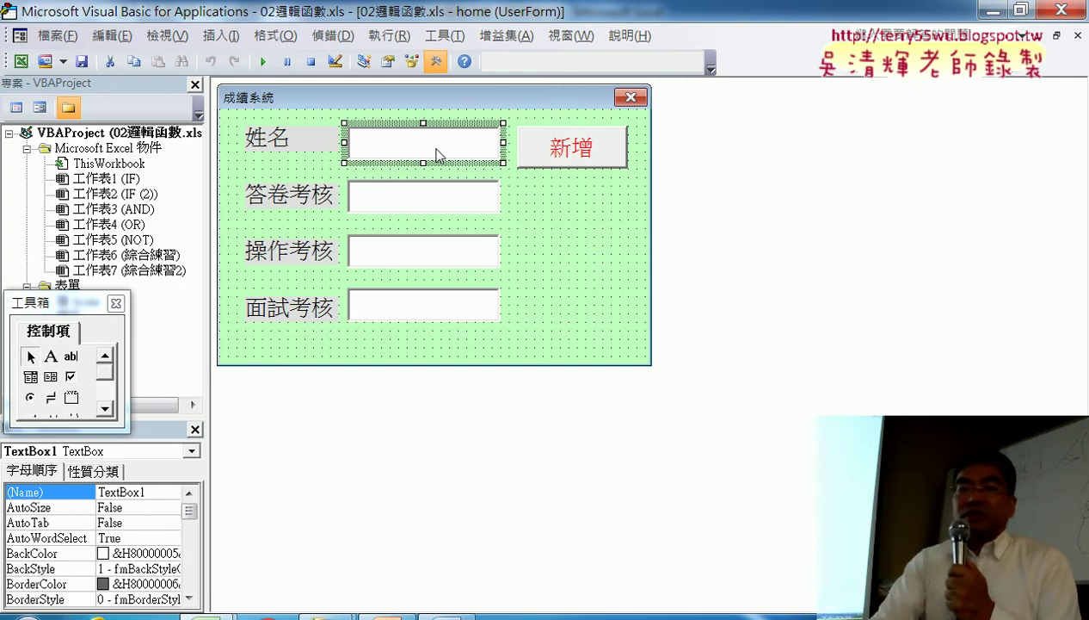
double_click(527, 150)
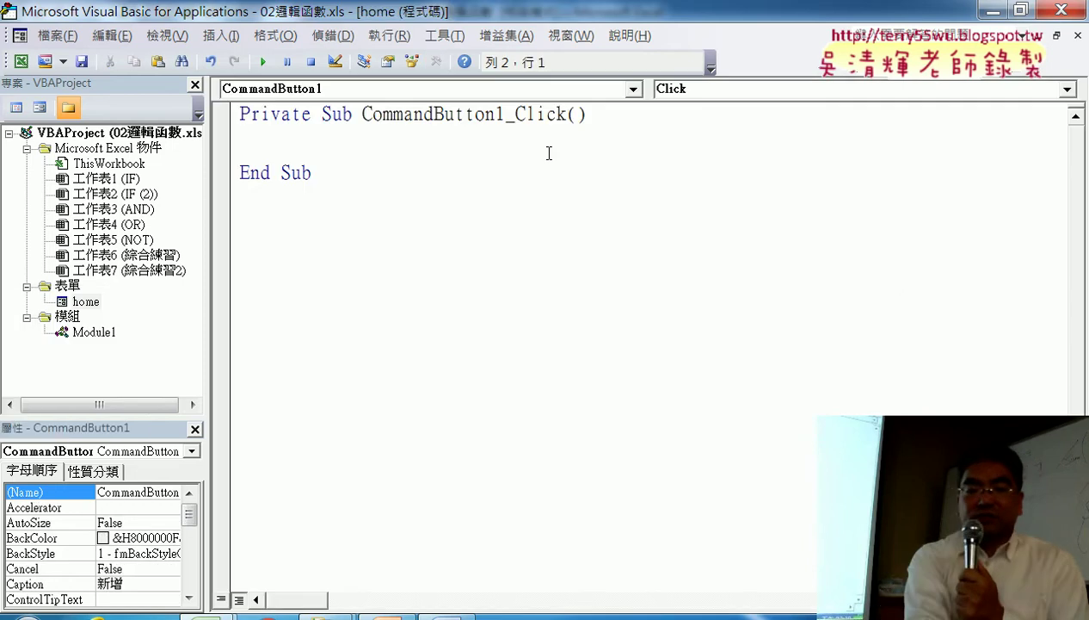
Paste the add-record code back into CommandButton1_Click and remove the blank line before End Sub
key("ctrl+v")
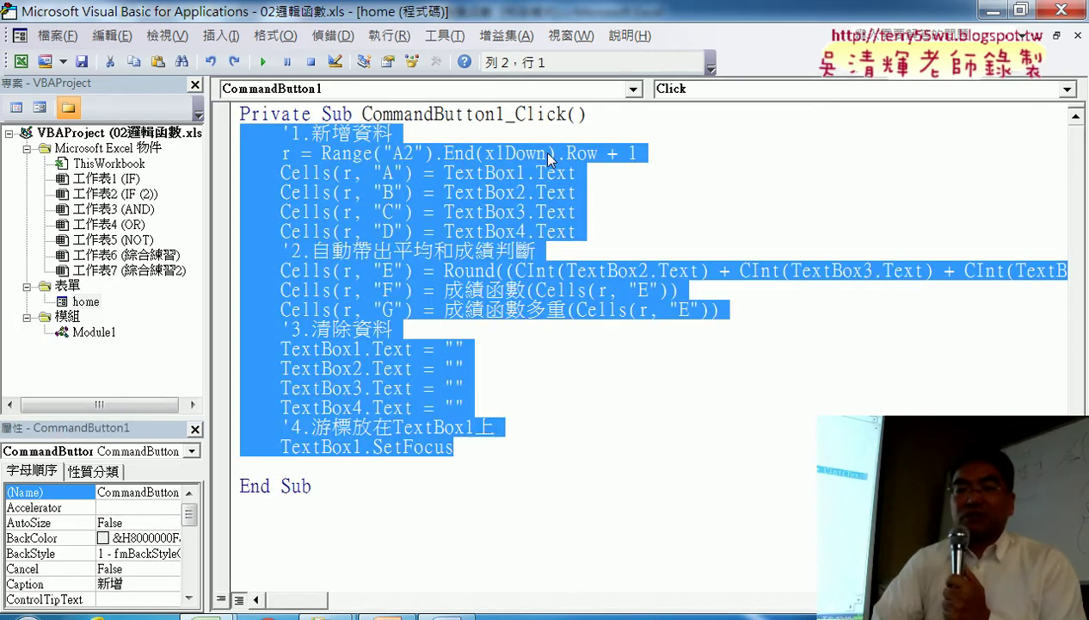
left_click(566, 467)
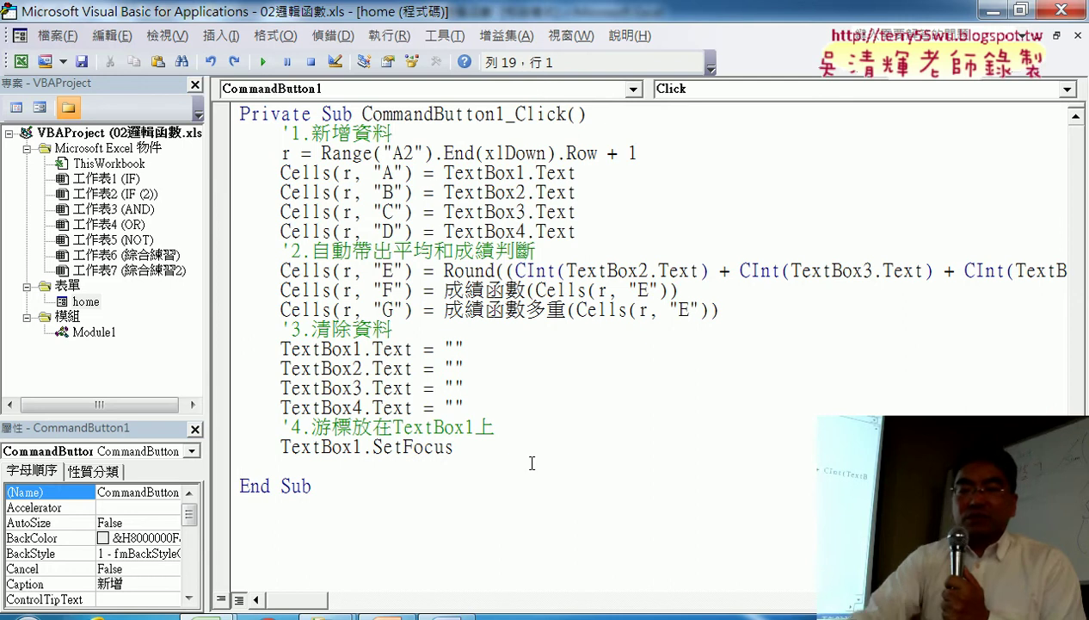
left_click(532, 454)
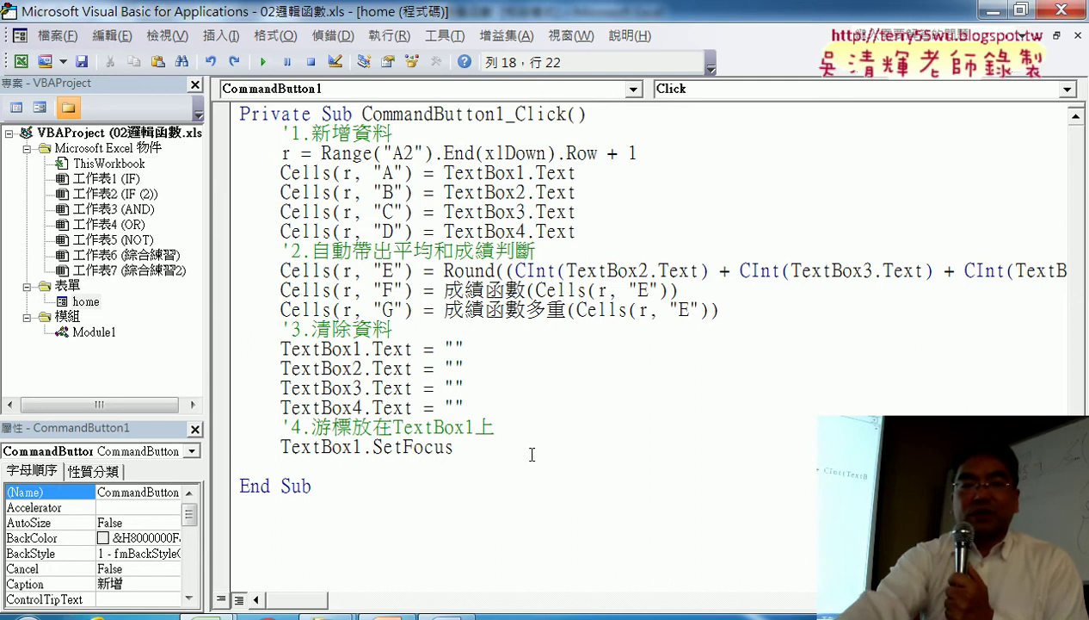
key("Delete")
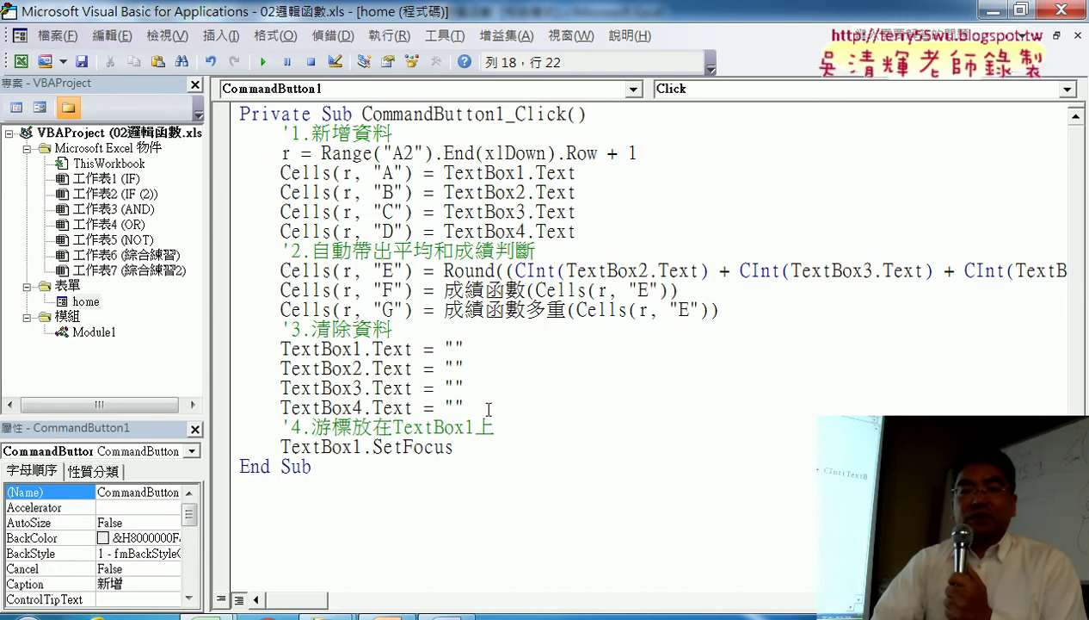
Highlight the four TextBox-clearing lines and the .SetFocus part of TextBox1.SetFocus
left_click_drag(488, 409, 186, 353)
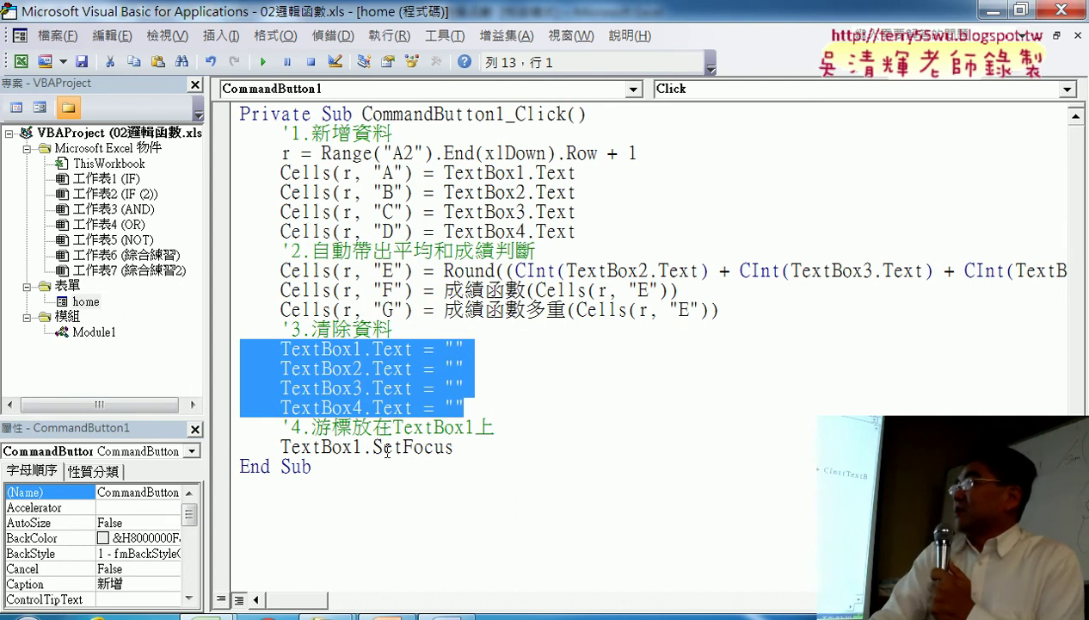
mouse_move(370, 448)
left_mouse_down()
mouse_move(423, 447)
mouse_move(312, 467)
left_mouse_up()
left_click_drag(453, 447, 363, 447)
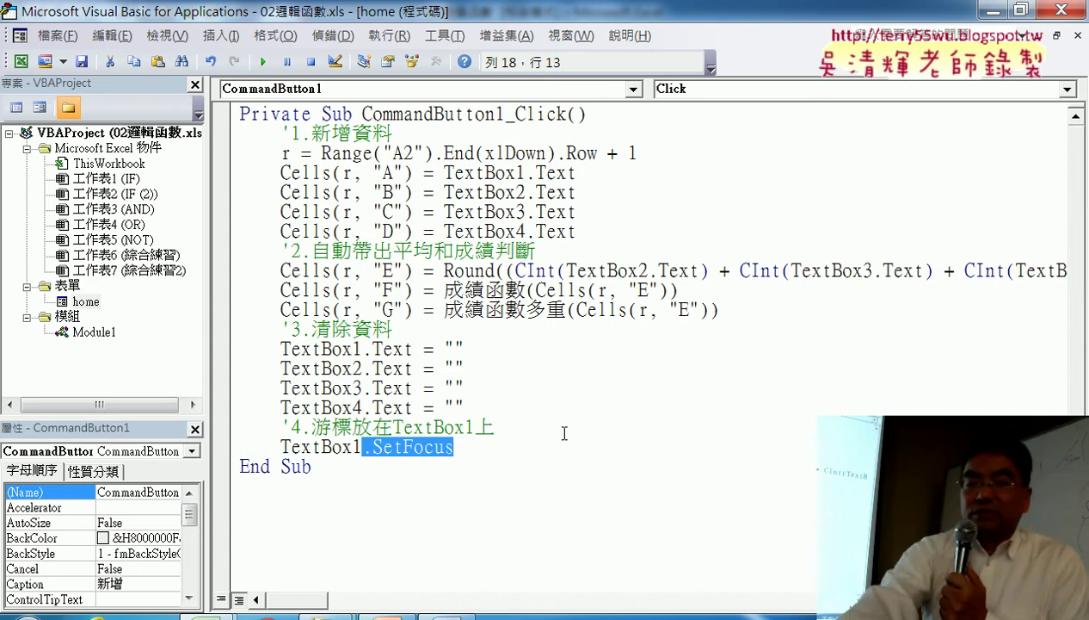
key("Delete")
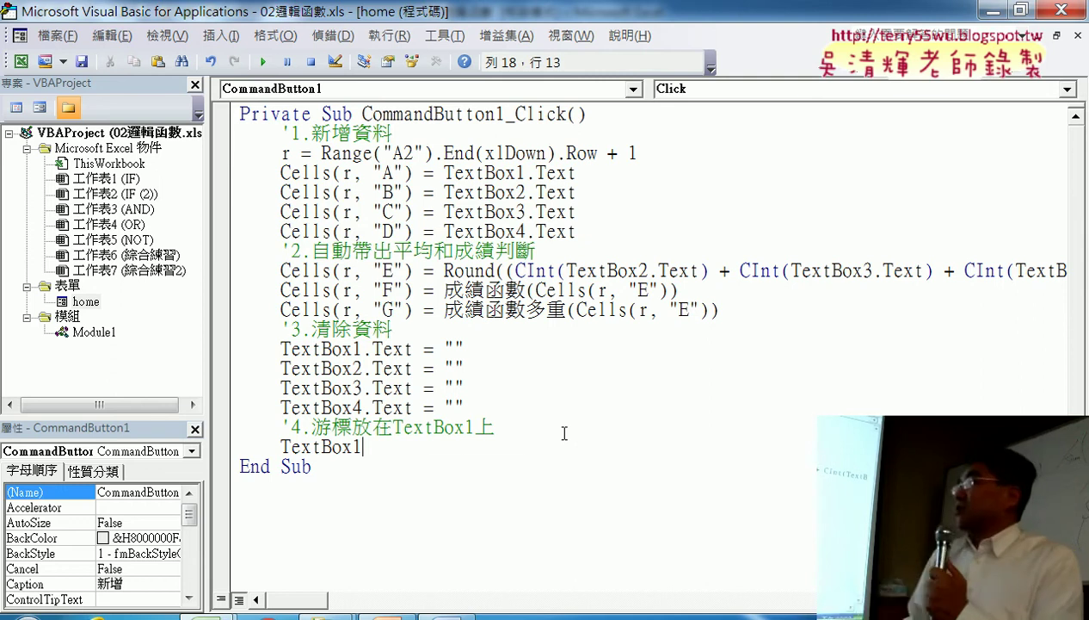
type(".")
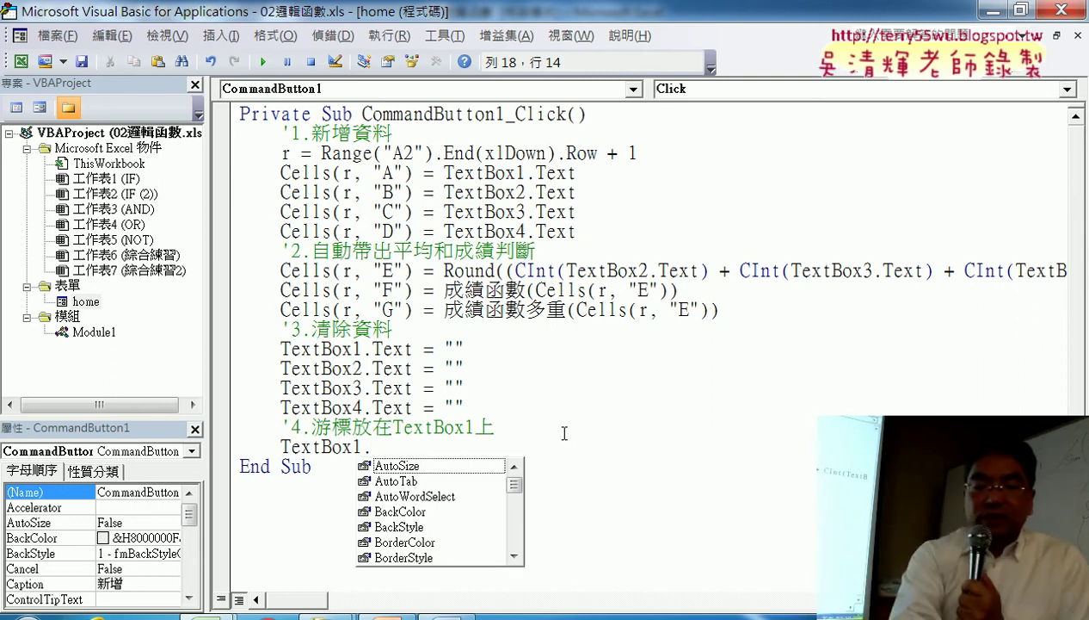
type("setFocus")
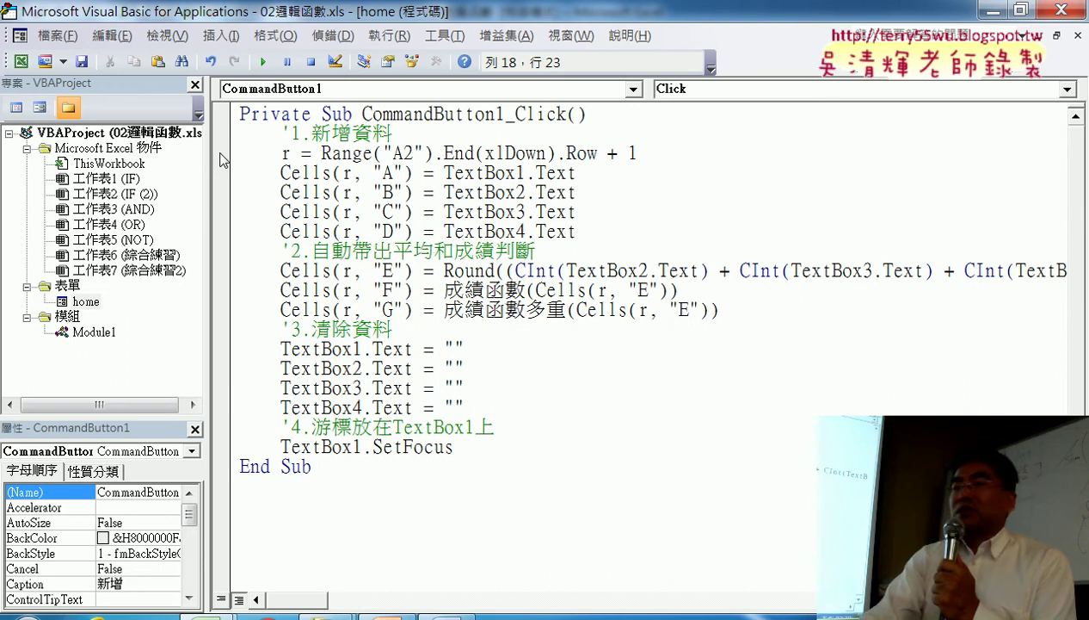
Set a breakpoint on the r = Range line, run the form and enter AAA with scores 67, 78, 98
left_click(219, 154)
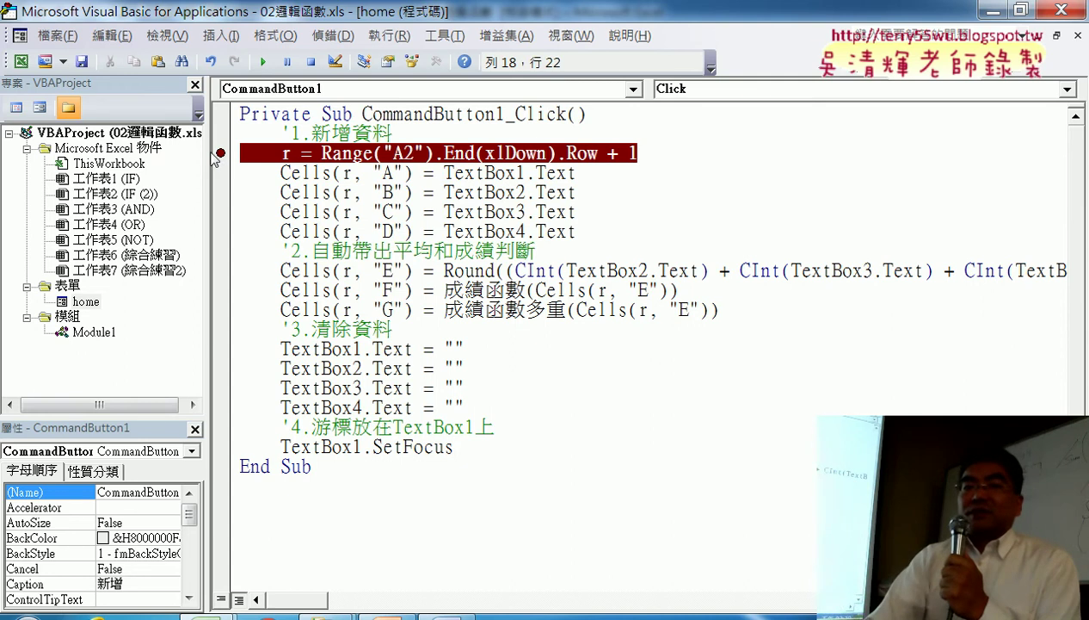
left_click(263, 62)
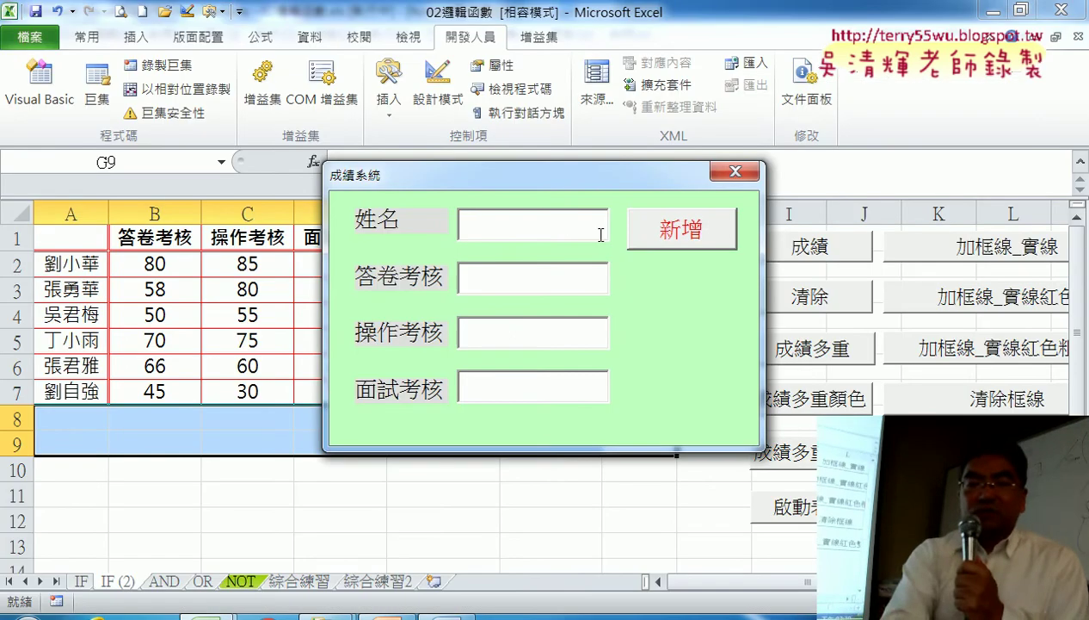
left_click(543, 235)
type("AAA")
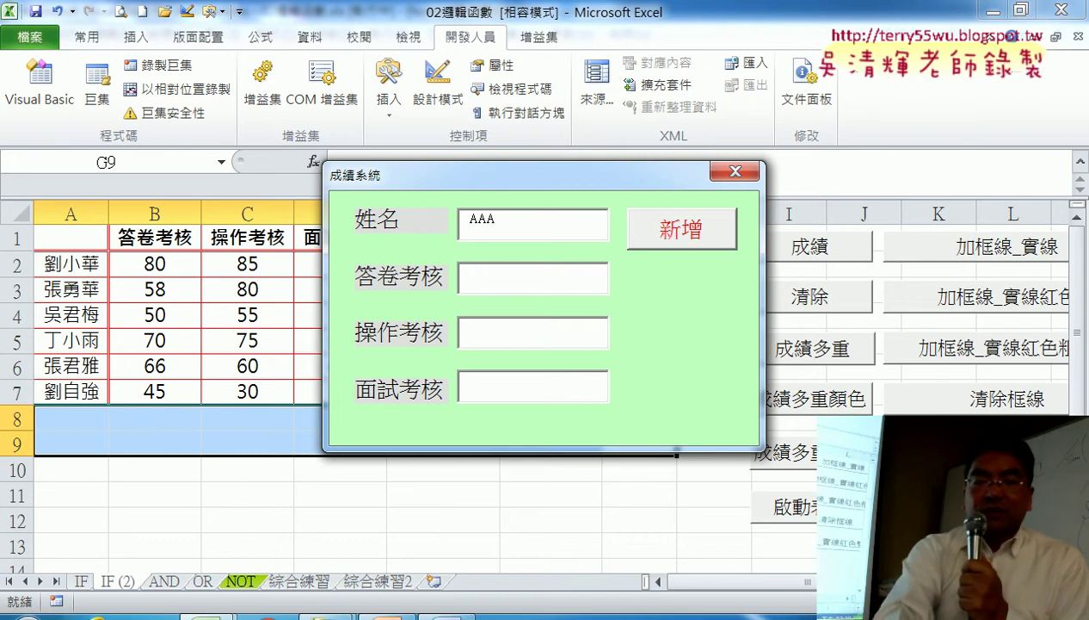
type("67")
type("78")
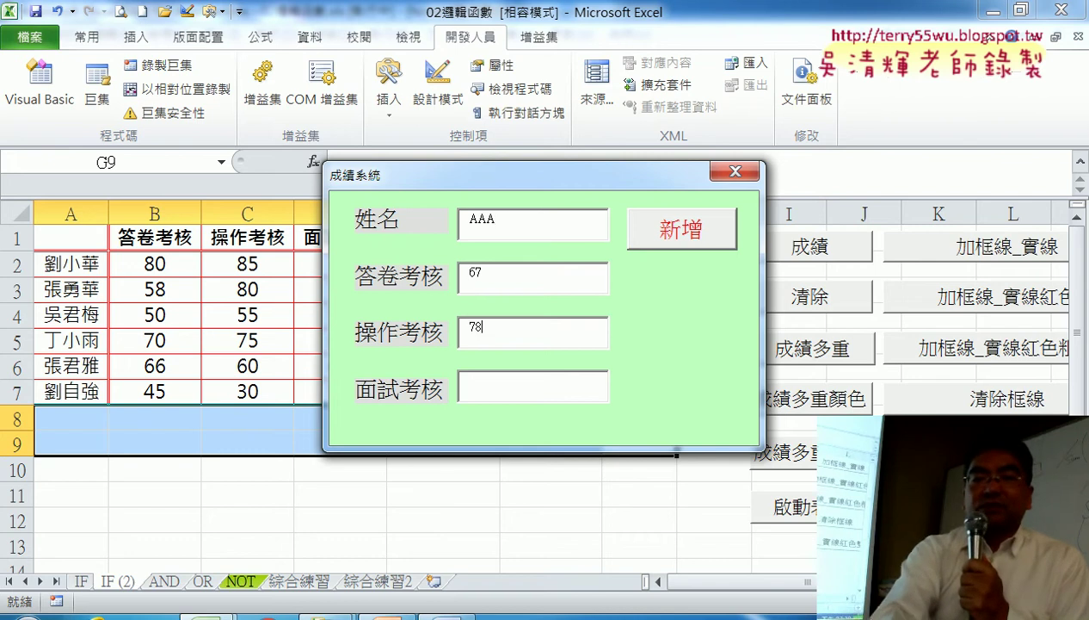
key("Tab")
type("98")
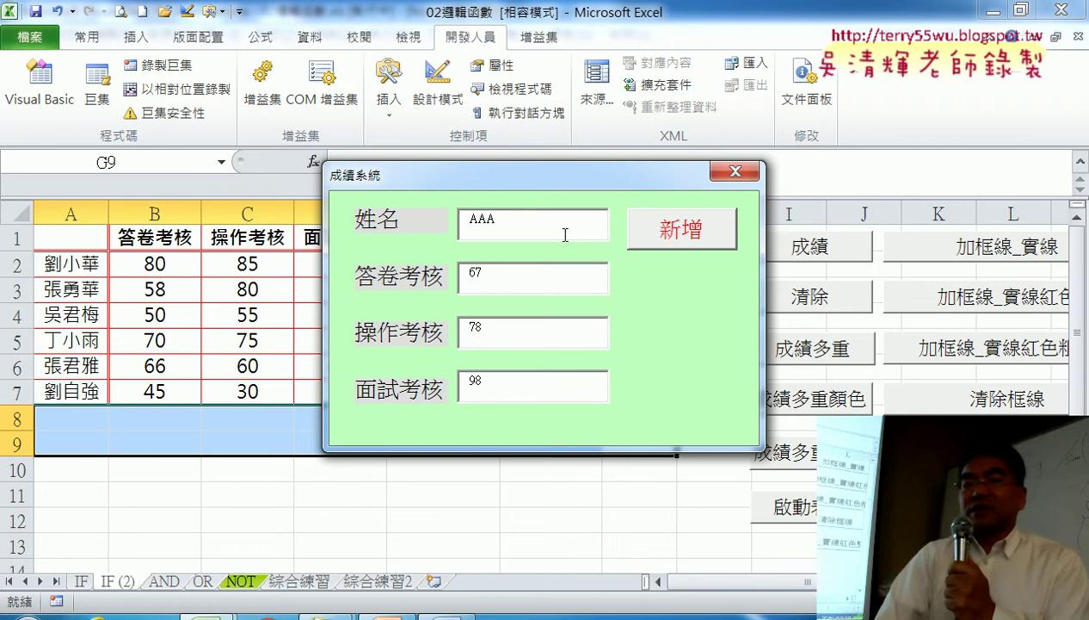
Submit the entries, dismiss the undefined-function error, and fix the G-column call to 成績多重函數 before continuing
left_click(673, 242)
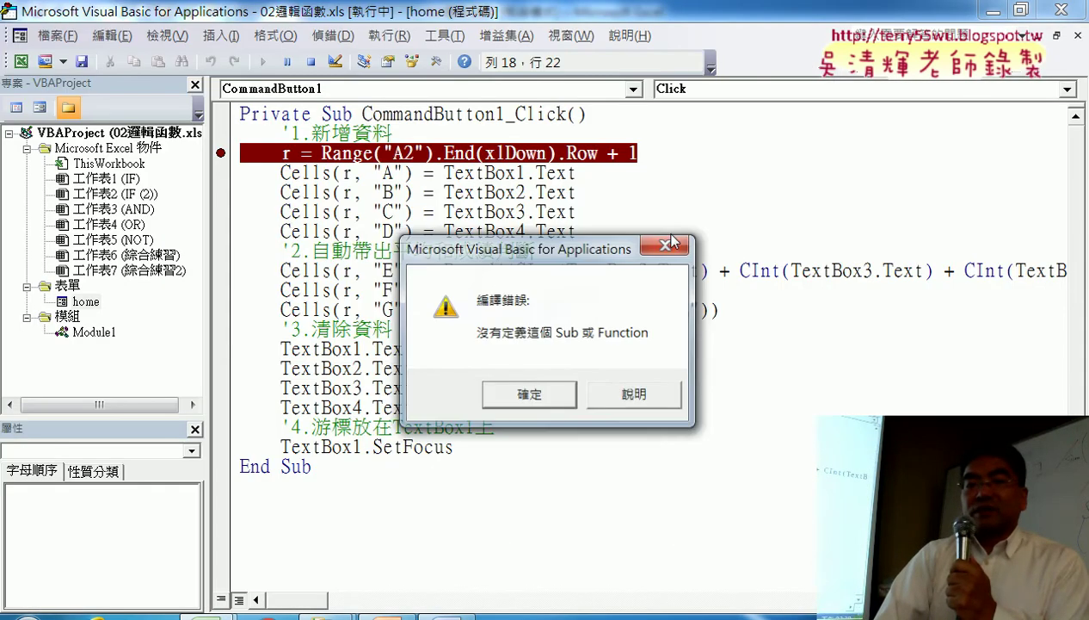
left_click(529, 399)
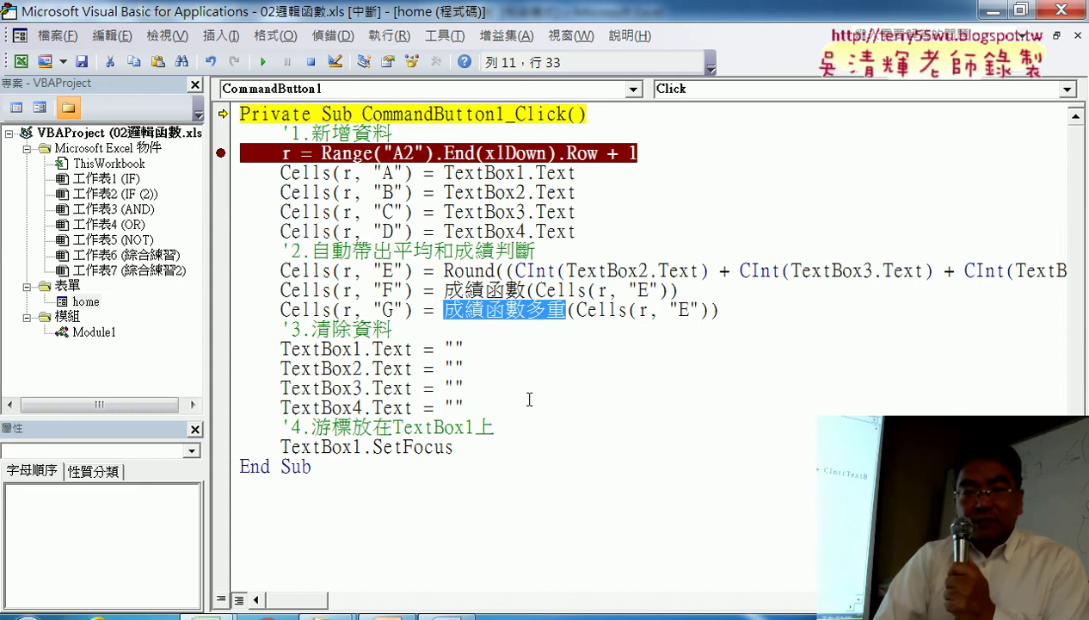
left_click_drag(525, 310, 565, 311)
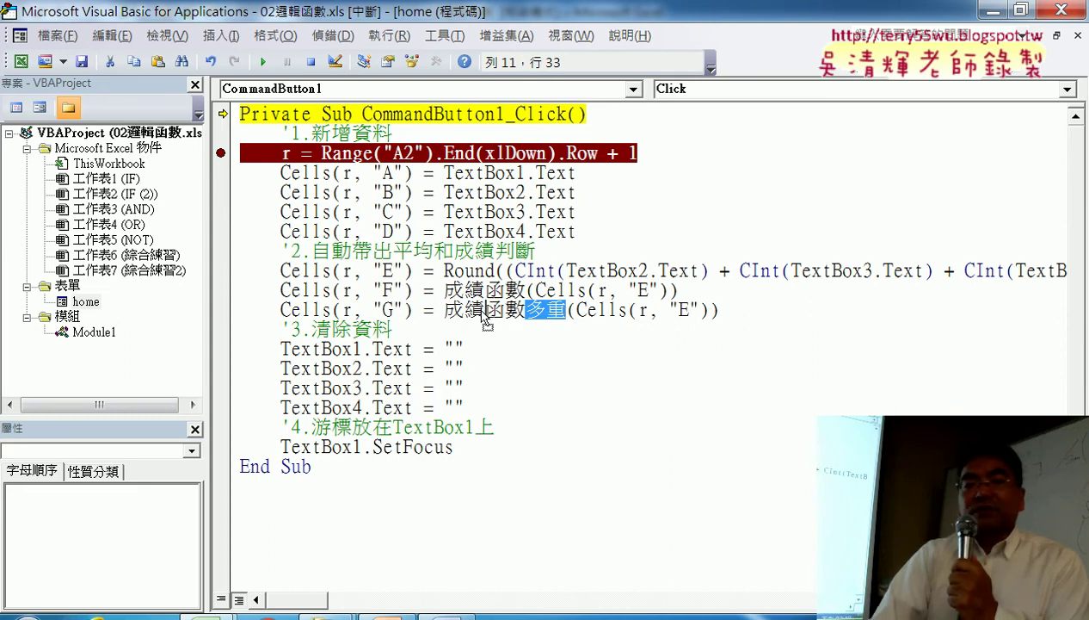
left_click_drag(563, 312, 485, 311)
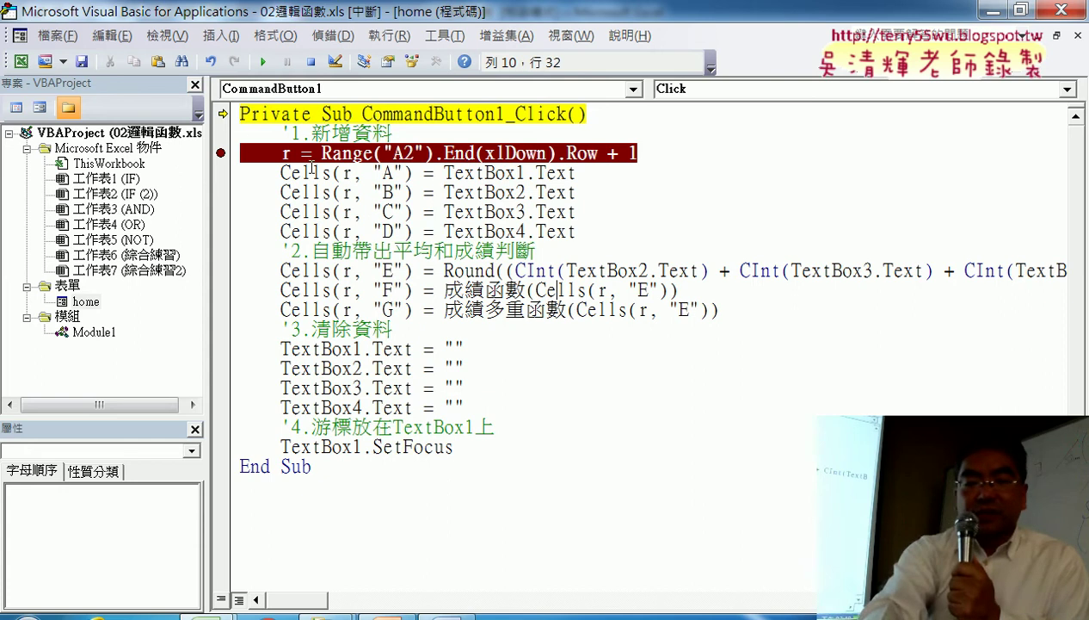
key("F8")
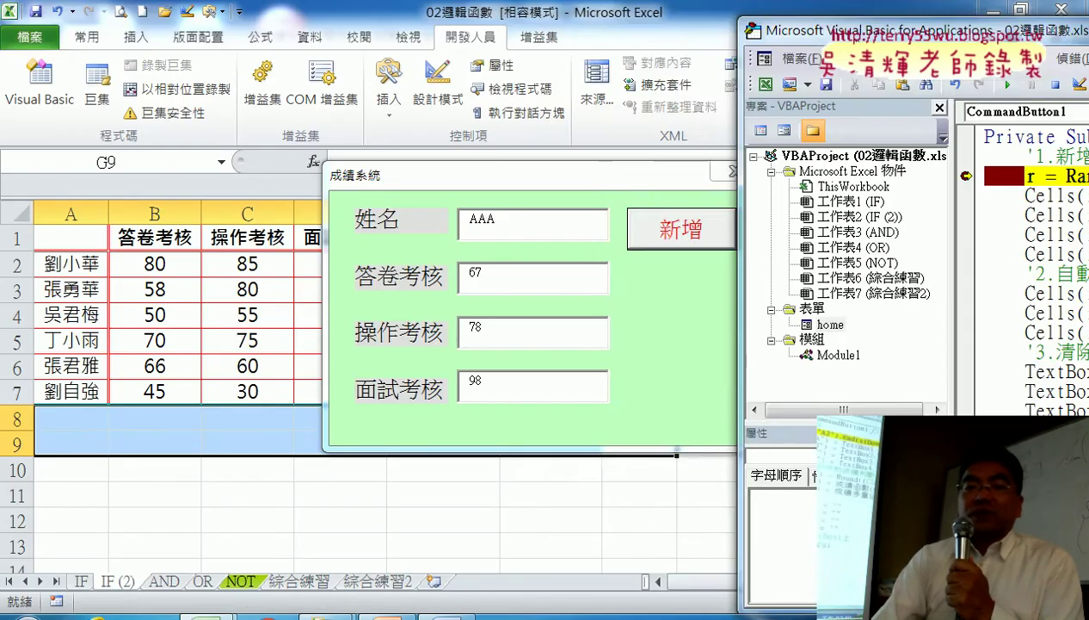
Step past the row-number line and check that r is 8 and TextBox1.Text holds AAA
left_click_drag(860, 30, 668, 19)
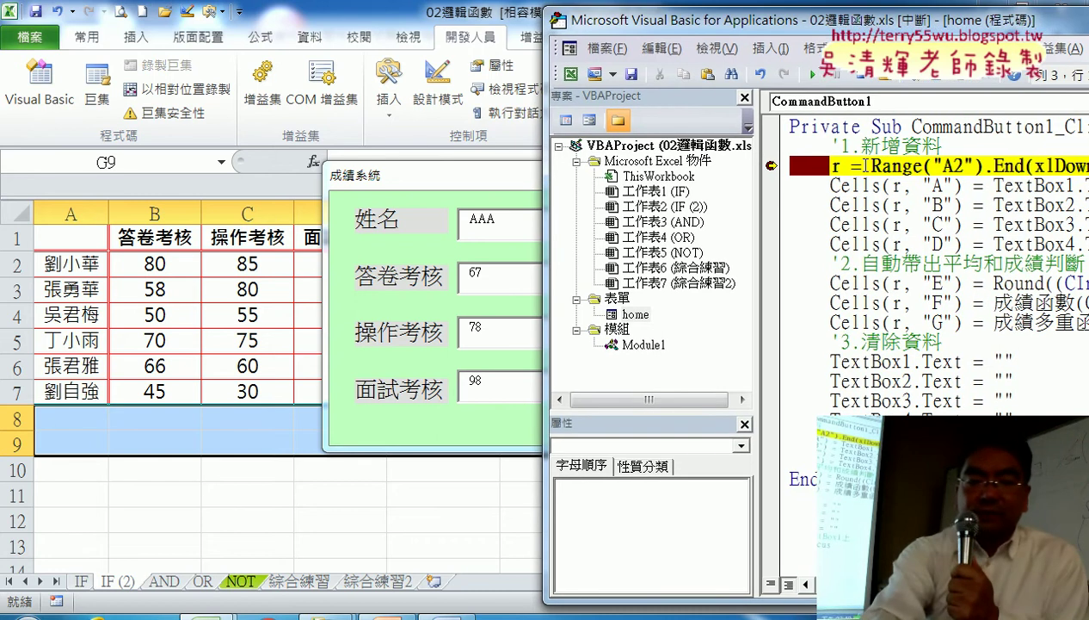
key("F8")
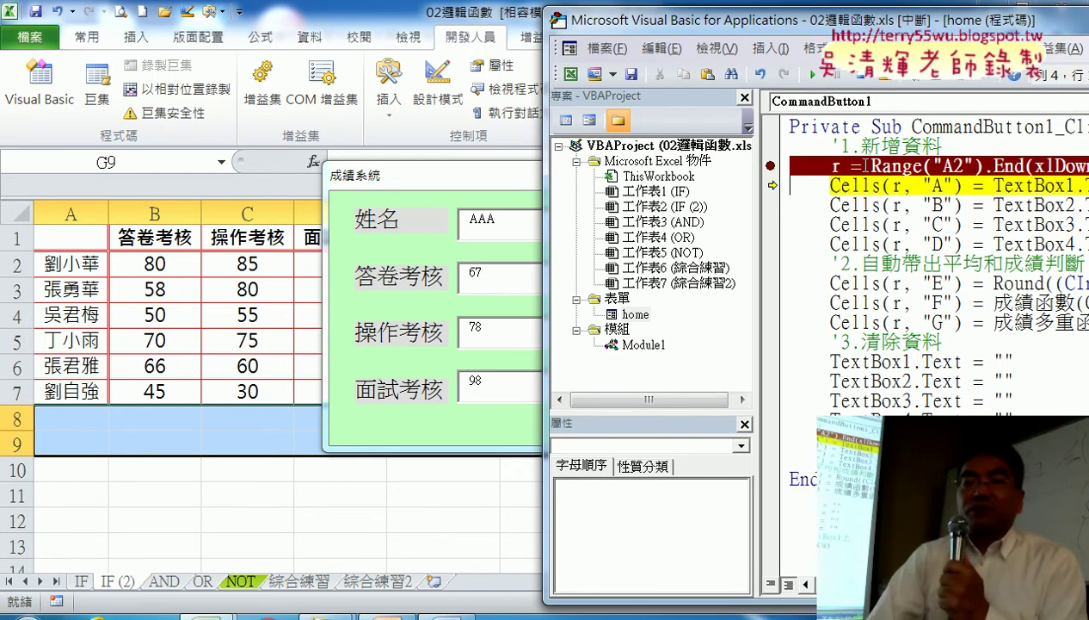
left_click_drag(888, 26, 648, 30)
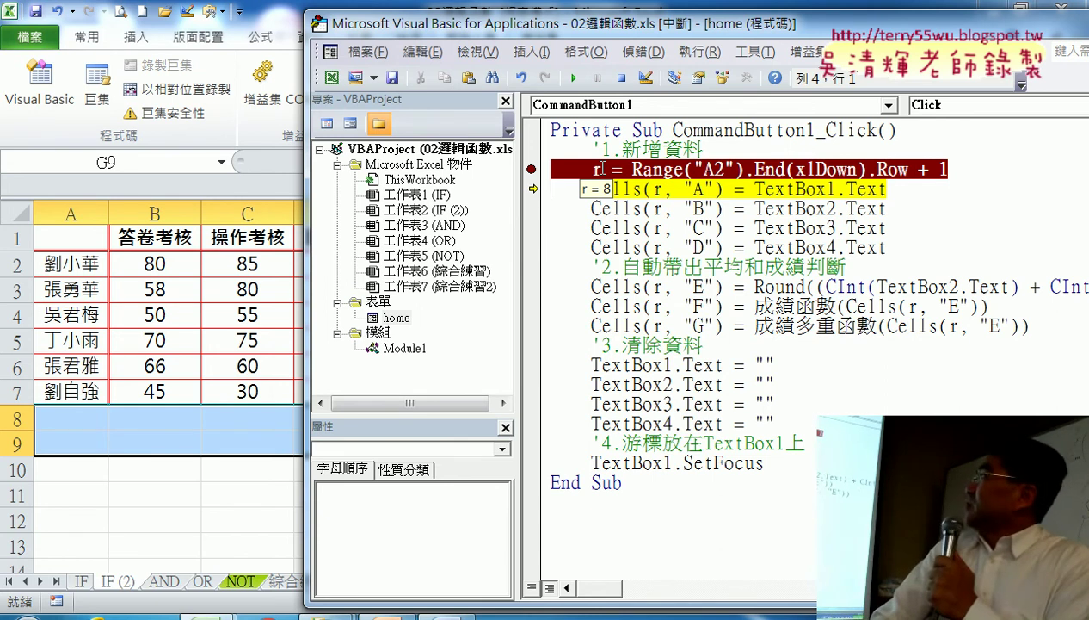
mouse_move(834, 191)
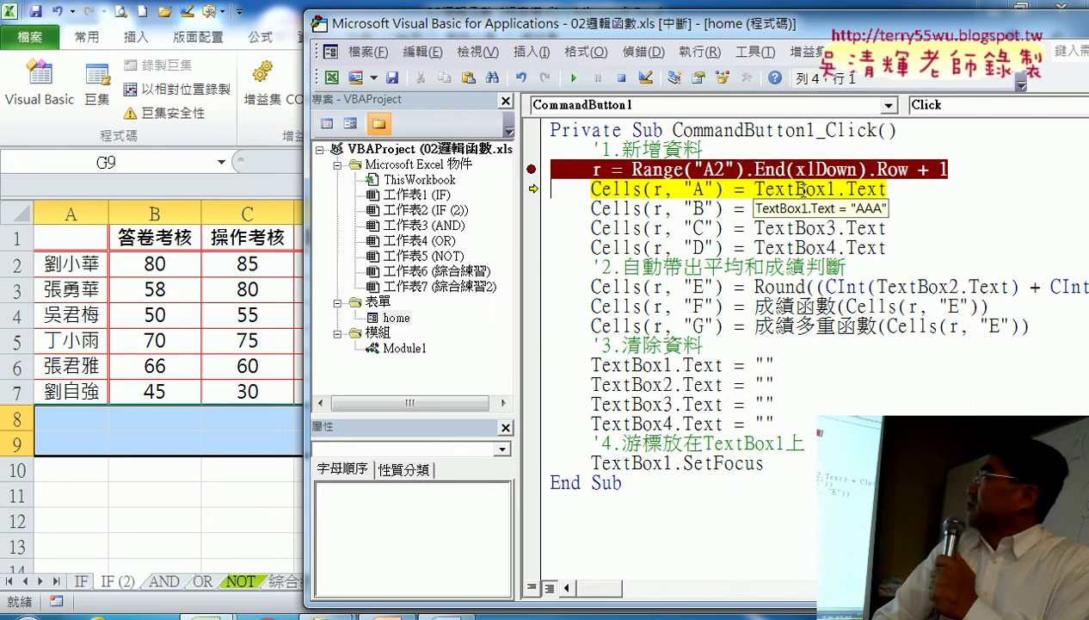
mouse_move(800, 208)
mouse_move(793, 247)
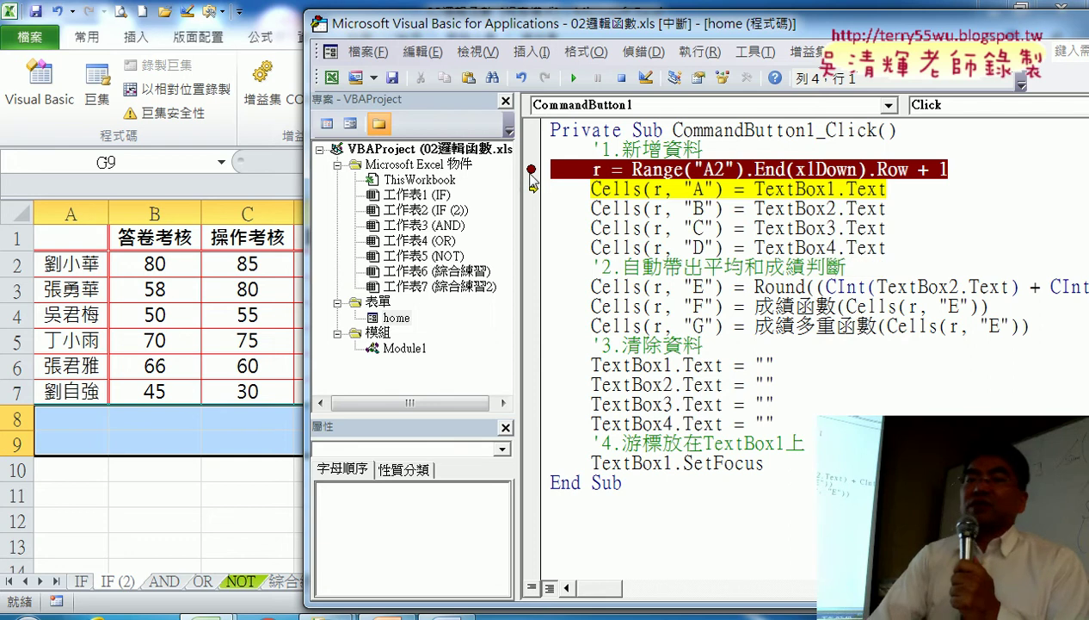
Remove the breakpoint and resume so the AAA record lands in row 8, moving the form aside
left_click(533, 169)
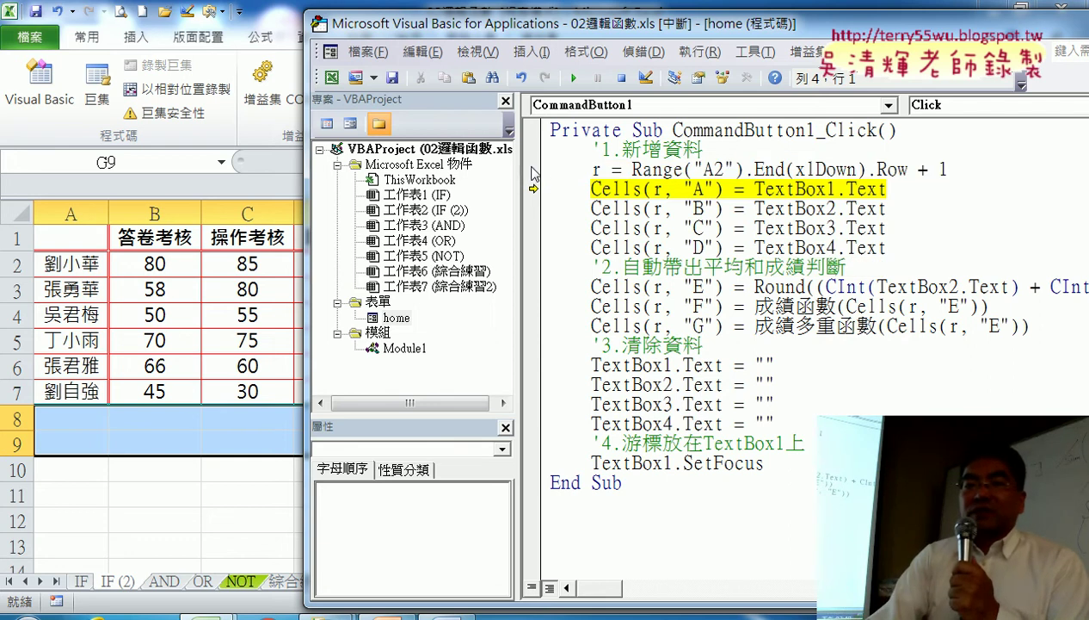
left_click(574, 78)
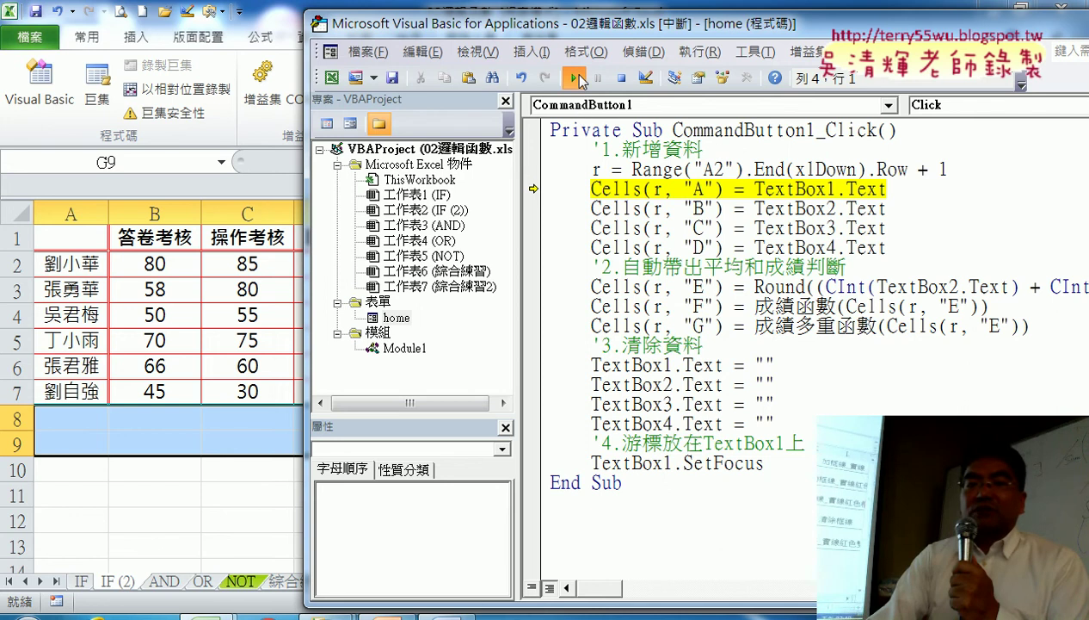
left_click_drag(600, 181, 796, 84)
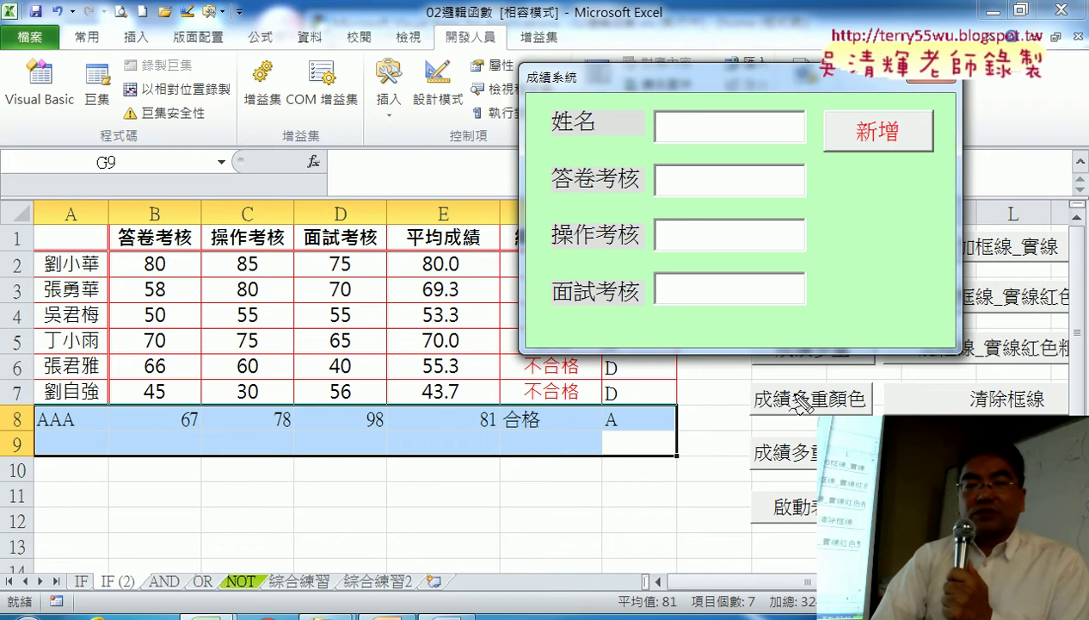
Annotate new row 8, the cleared form fields and the 姓名 field, then clear the markings
mouse_move(635, 441)
left_mouse_down()
mouse_move(48, 449)
mouse_move(586, 446)
left_mouse_up()
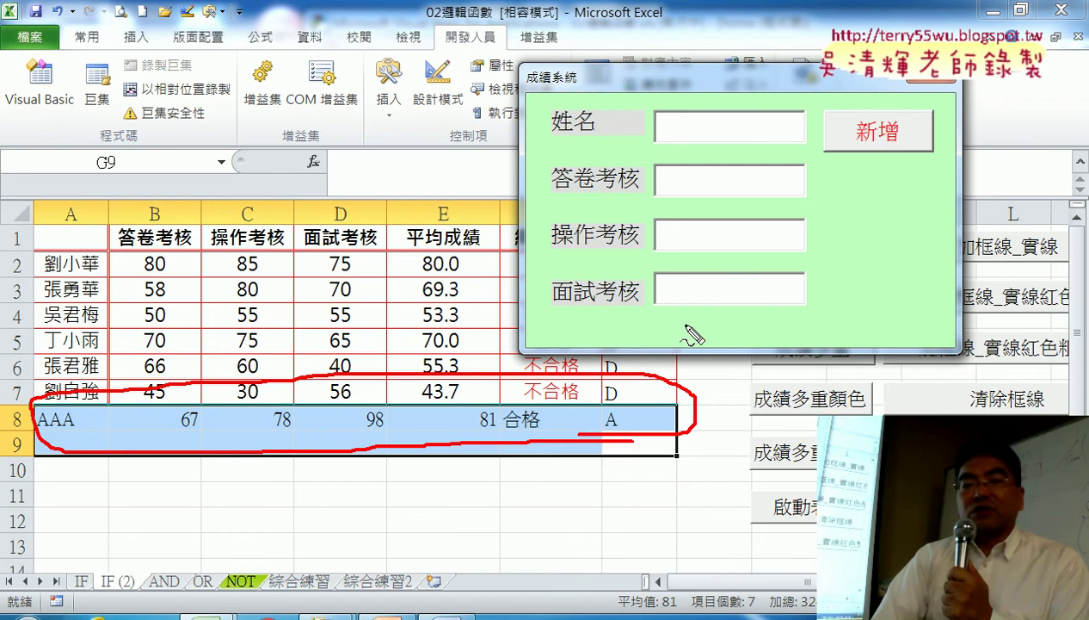
mouse_move(673, 322)
left_mouse_down()
mouse_move(635, 183)
mouse_move(674, 318)
left_mouse_up()
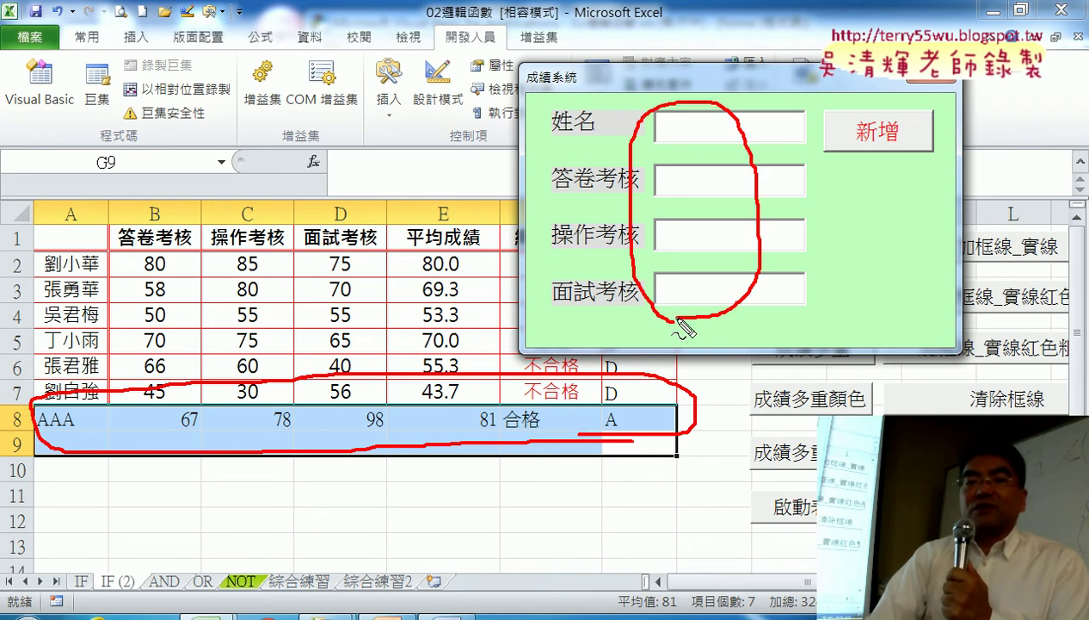
left_click_drag(669, 119, 664, 142)
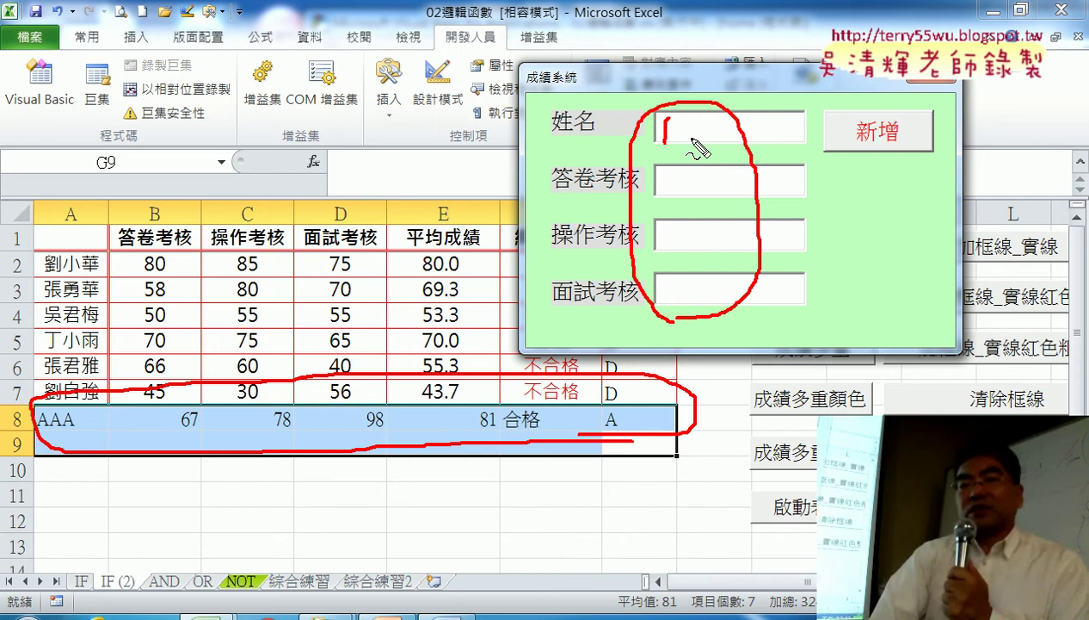
key("Escape")
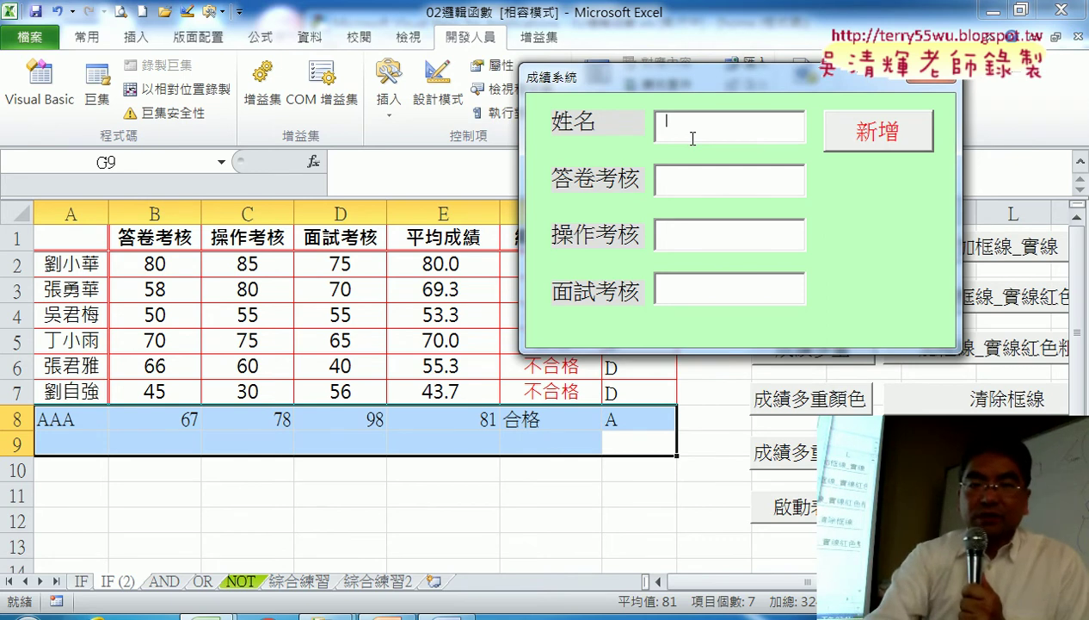
Enter BBB with scores 56, 87 and 90 in the form and add the record
type("BBB")
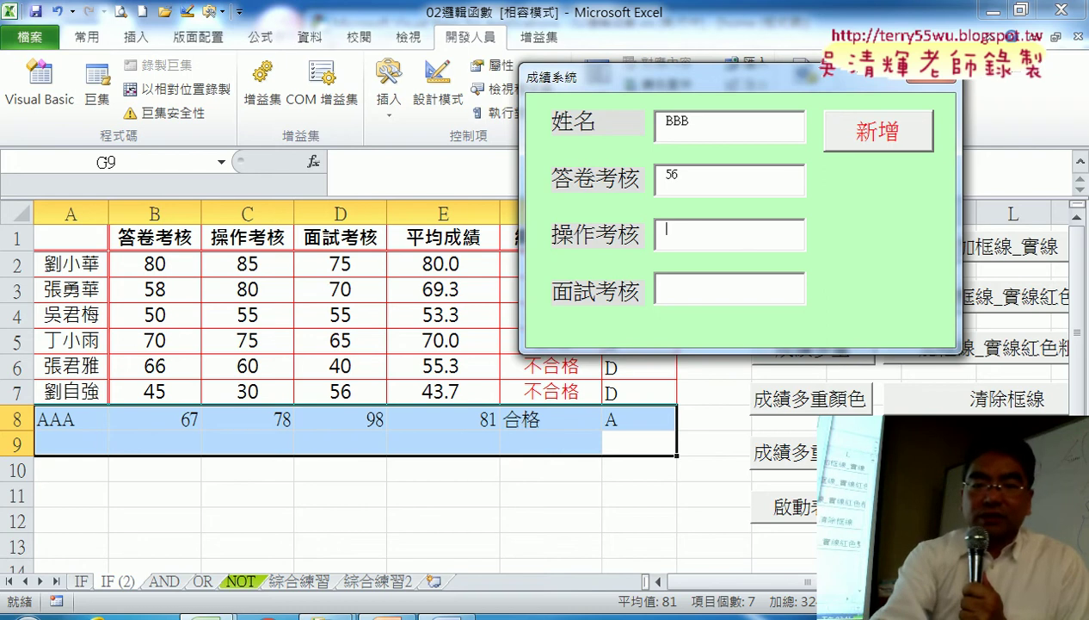
type("9")
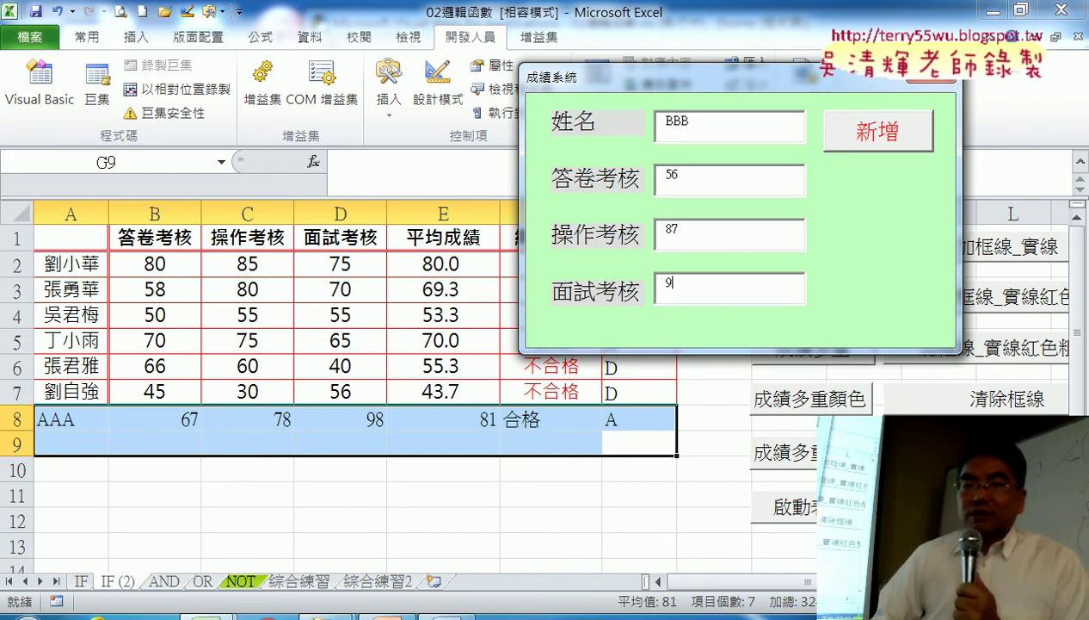
type("0")
key("Tab")
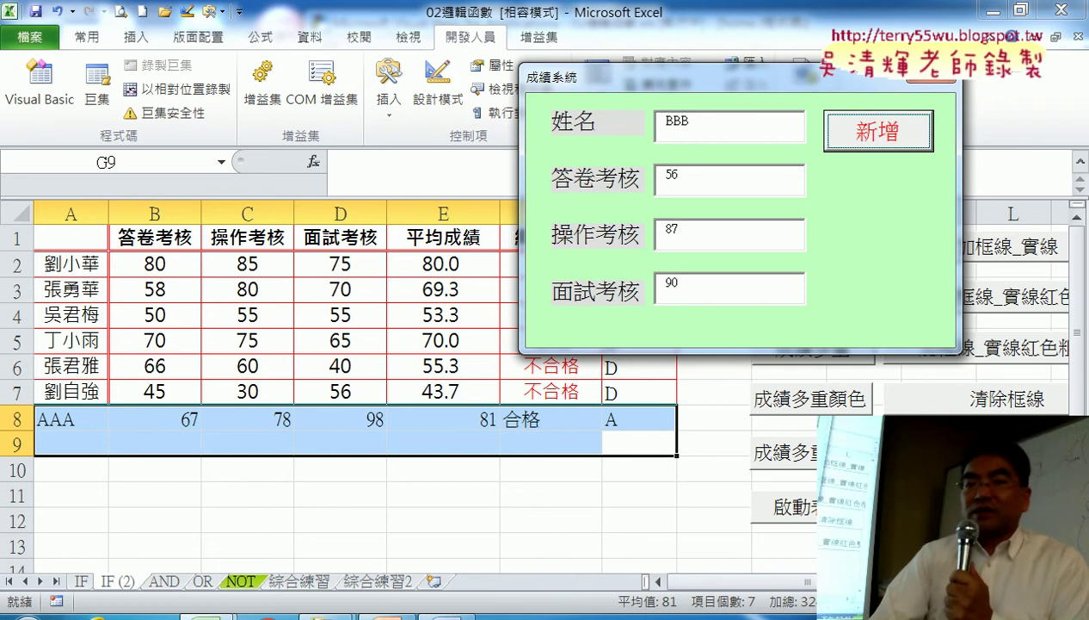
left_click(871, 135)
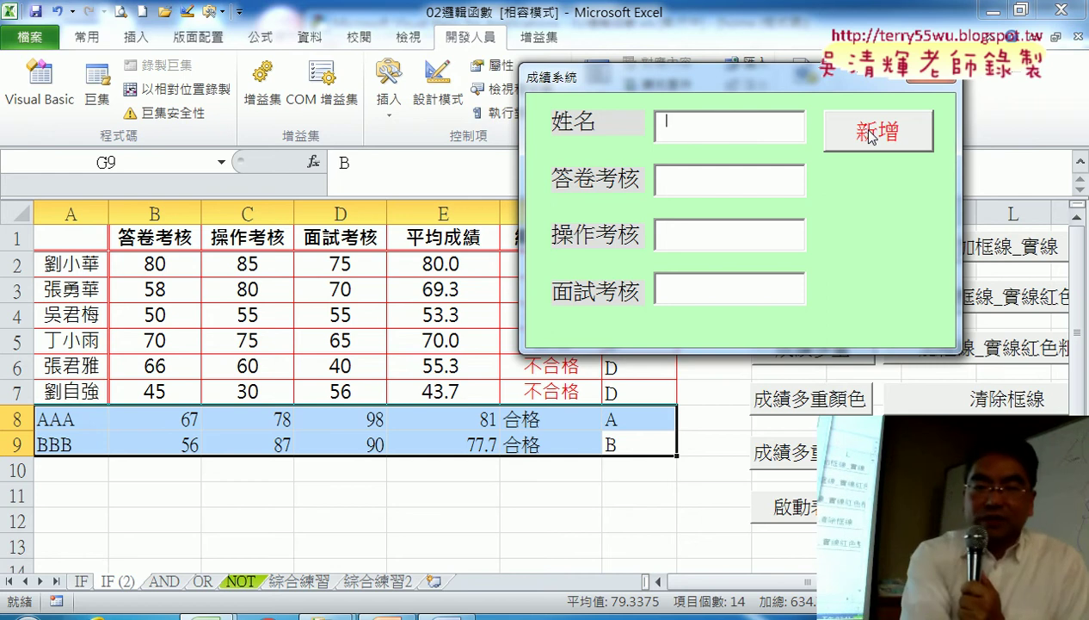
Enter cccc with scores 78, 99 and 76 and submit it as row 10
type("c")
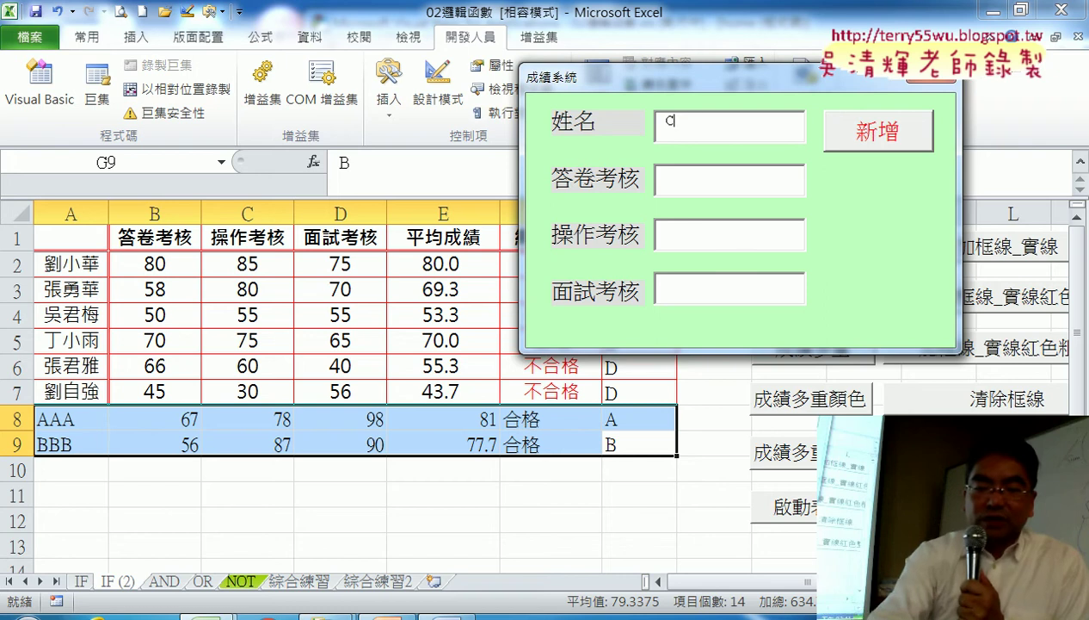
type("ccc")
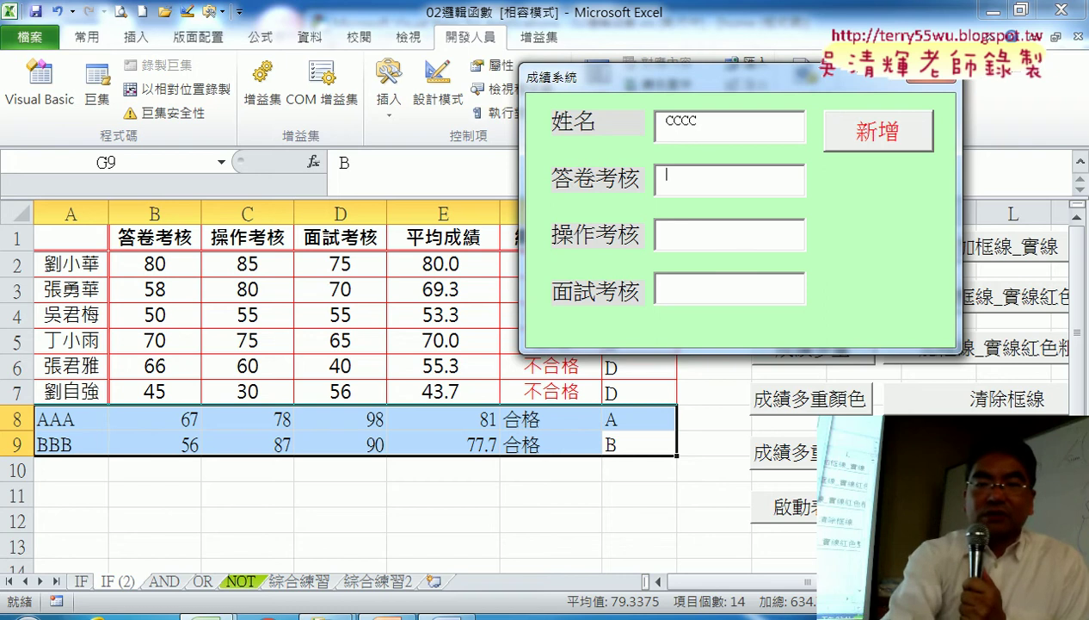
left_click(662, 287)
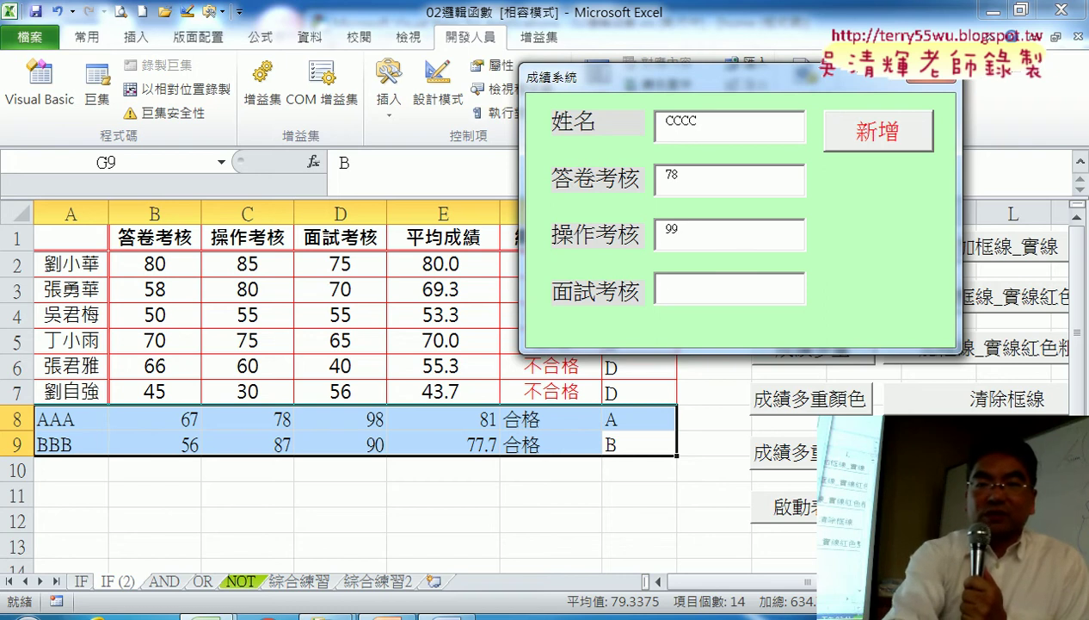
type("76")
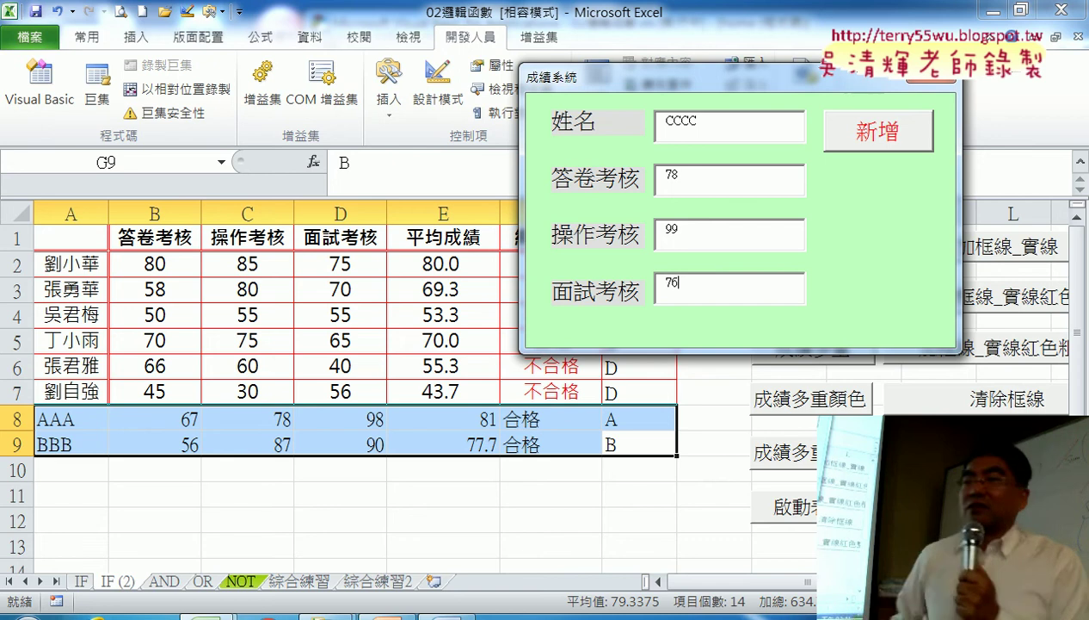
key("Tab")
key("Return")
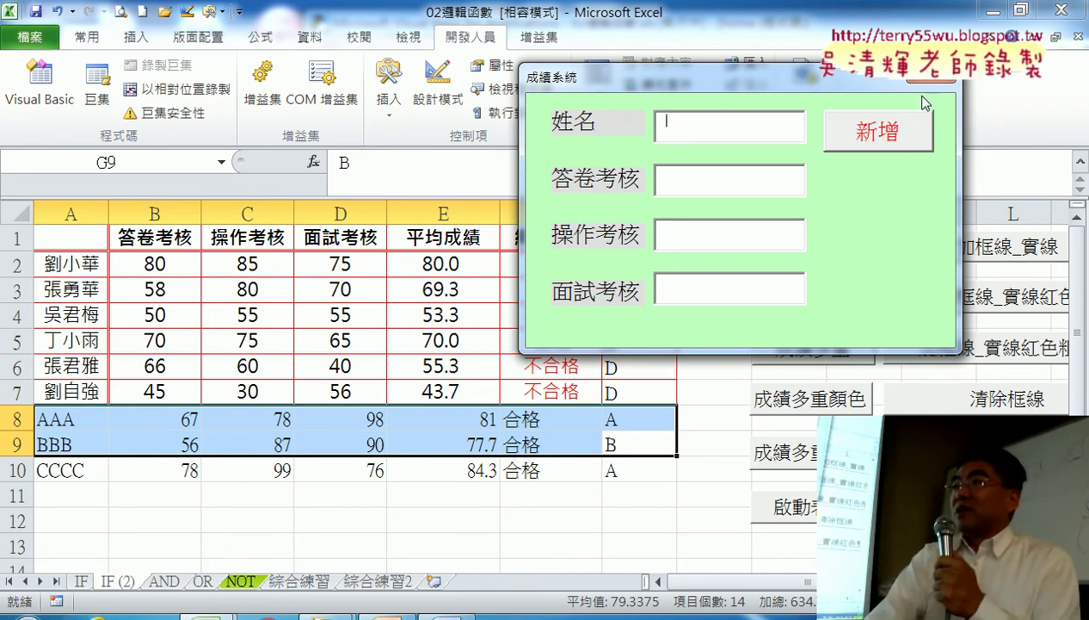
Submit the form with every field empty, jump to the failing code line, and widen the code pane
left_click(891, 143)
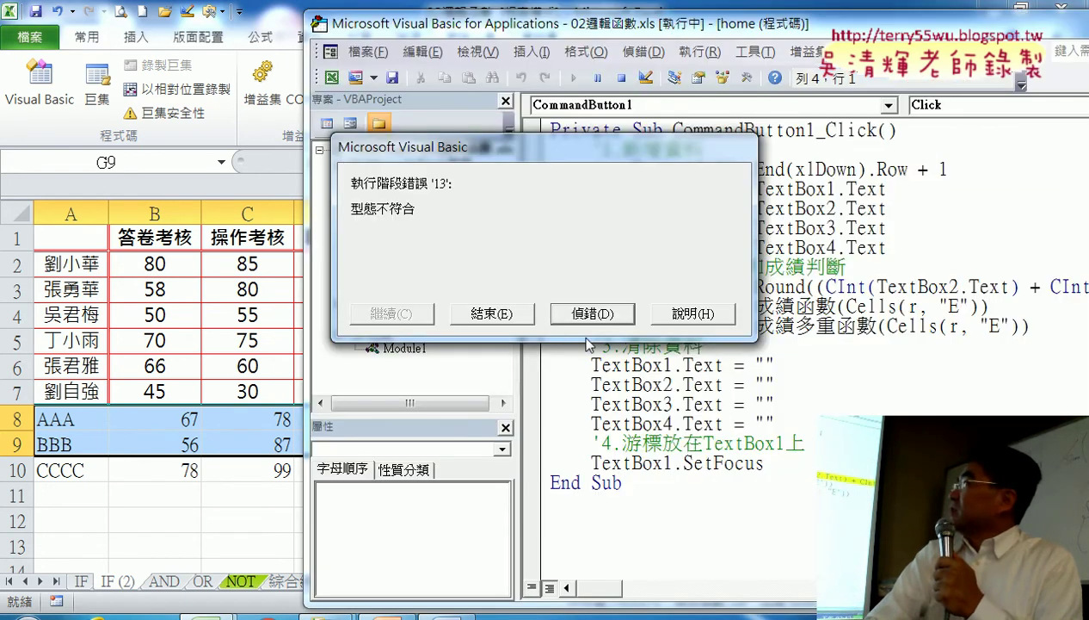
left_click(601, 313)
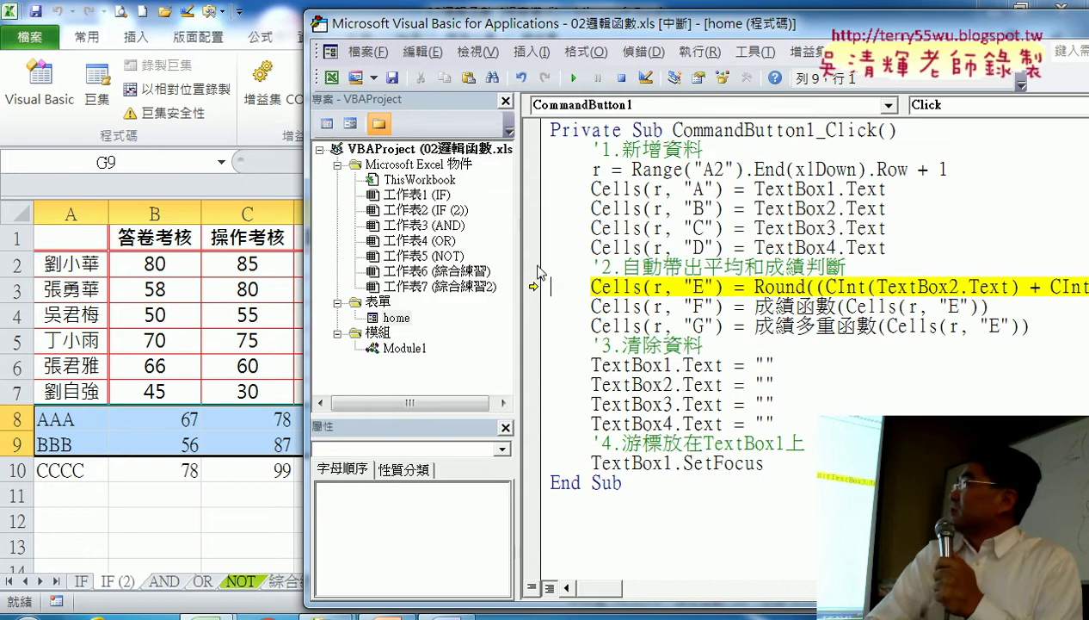
left_click_drag(518, 253, 398, 251)
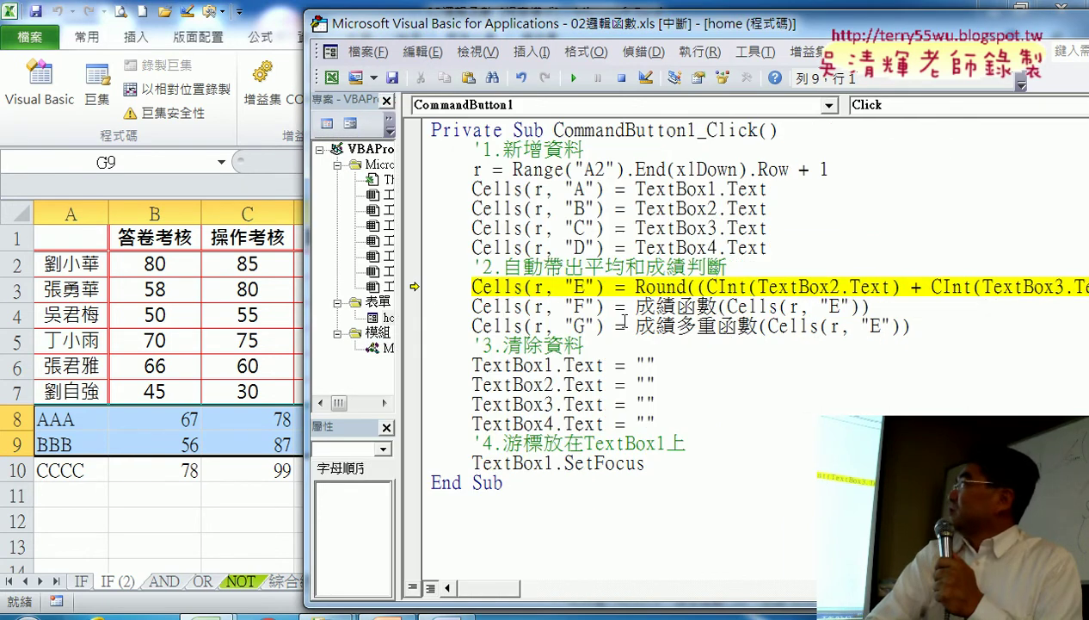
Check the empty TextBox2.Text, continue to run-time error 13, and debug to the Round averaging line
mouse_move(772, 286)
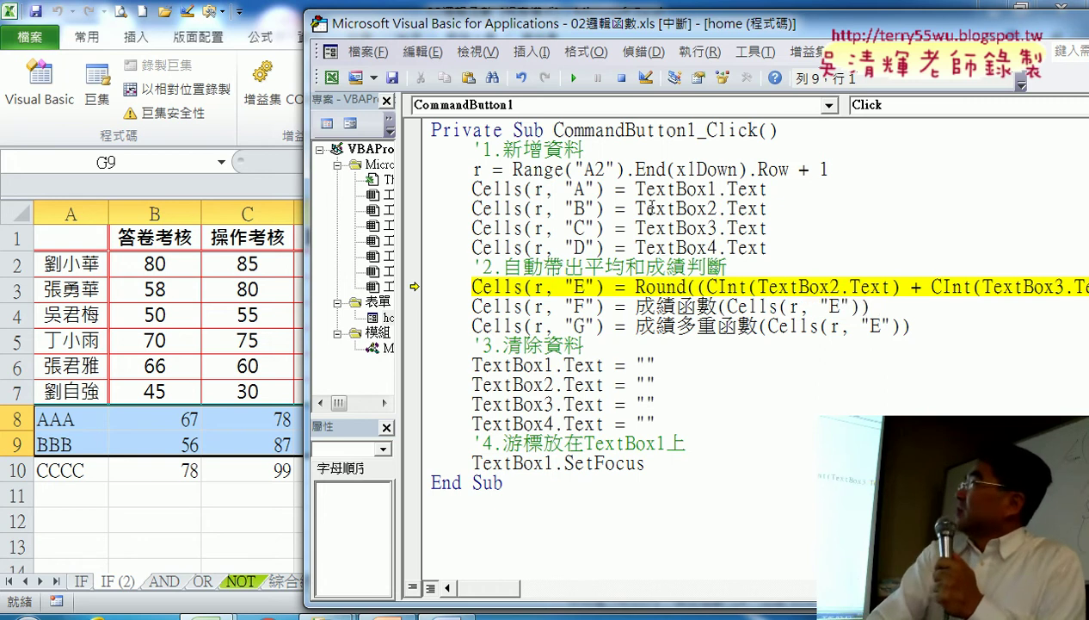
left_click(573, 77)
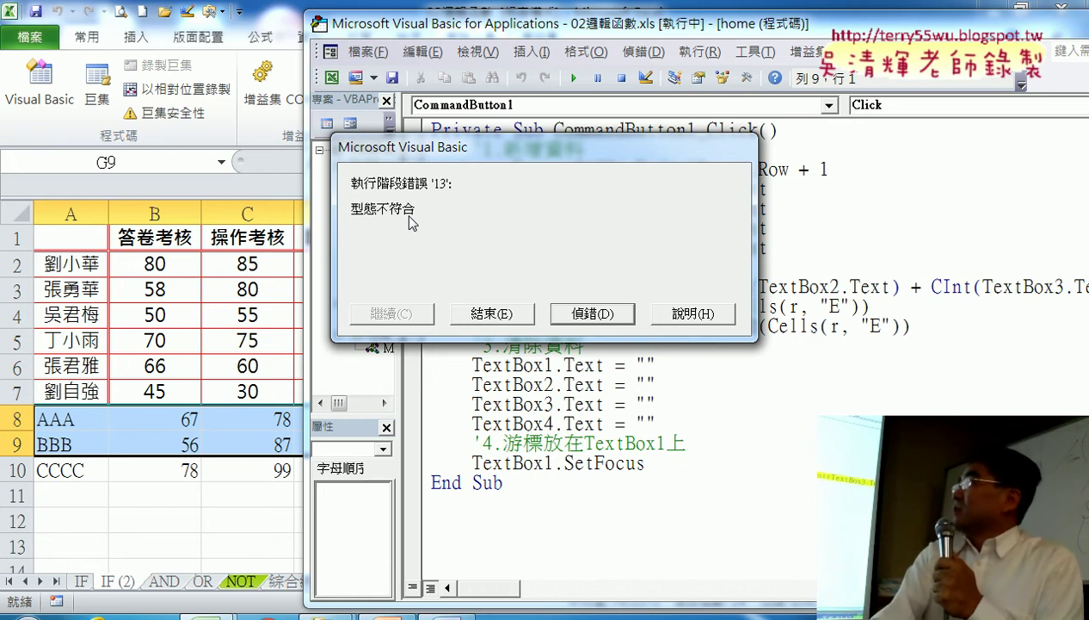
left_click(586, 314)
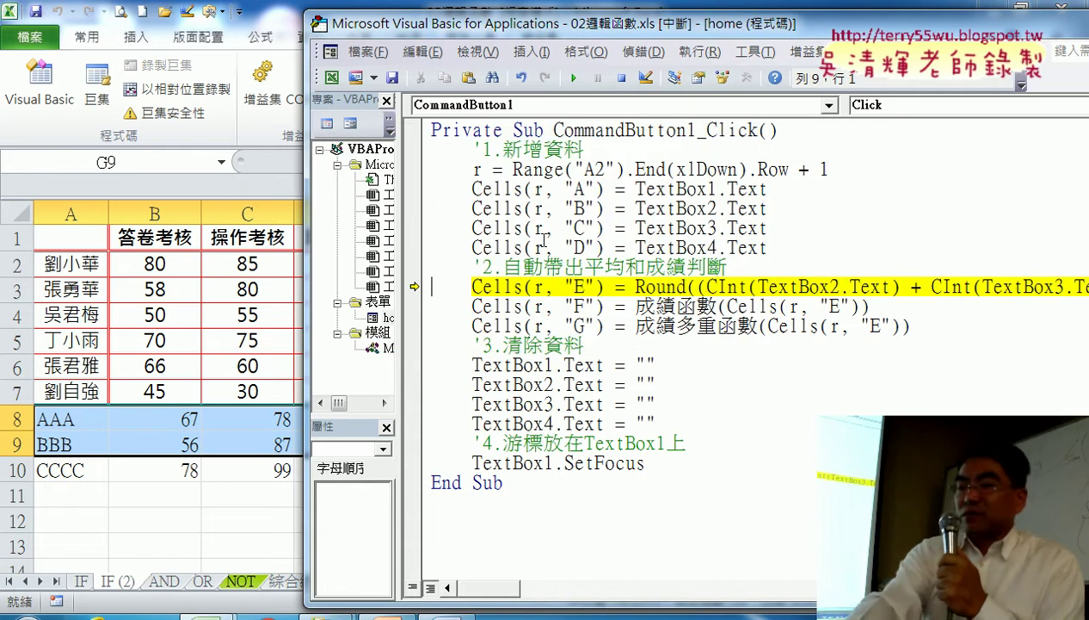
left_click(808, 131)
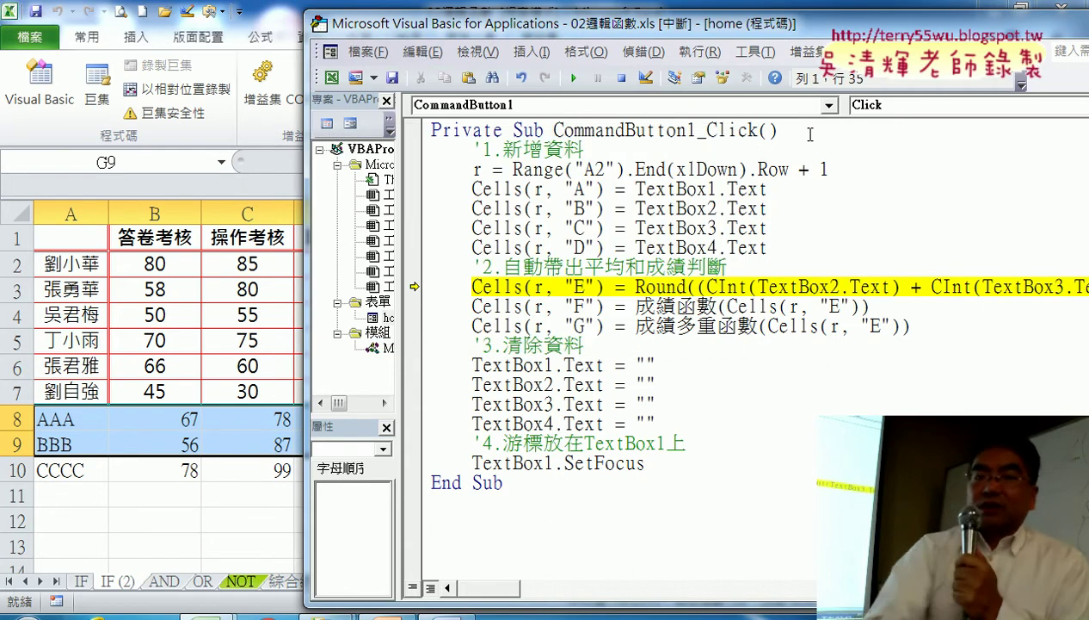
Insert indented blank lines after the Sub header and type an If TextBox1.Text = "" Then … End If block
key("Return")
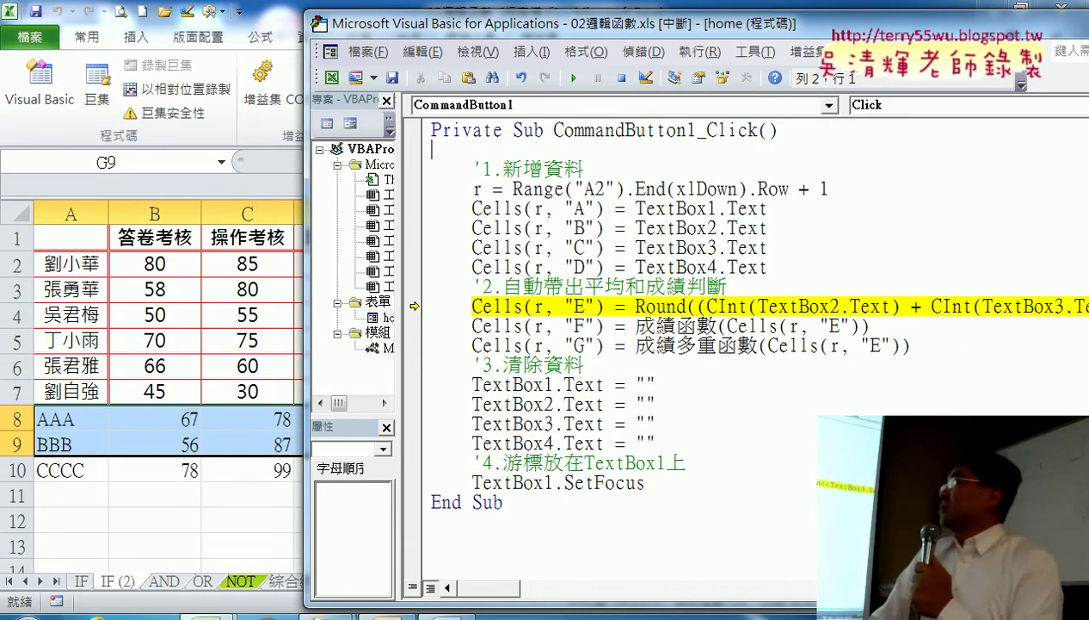
key("Tab")
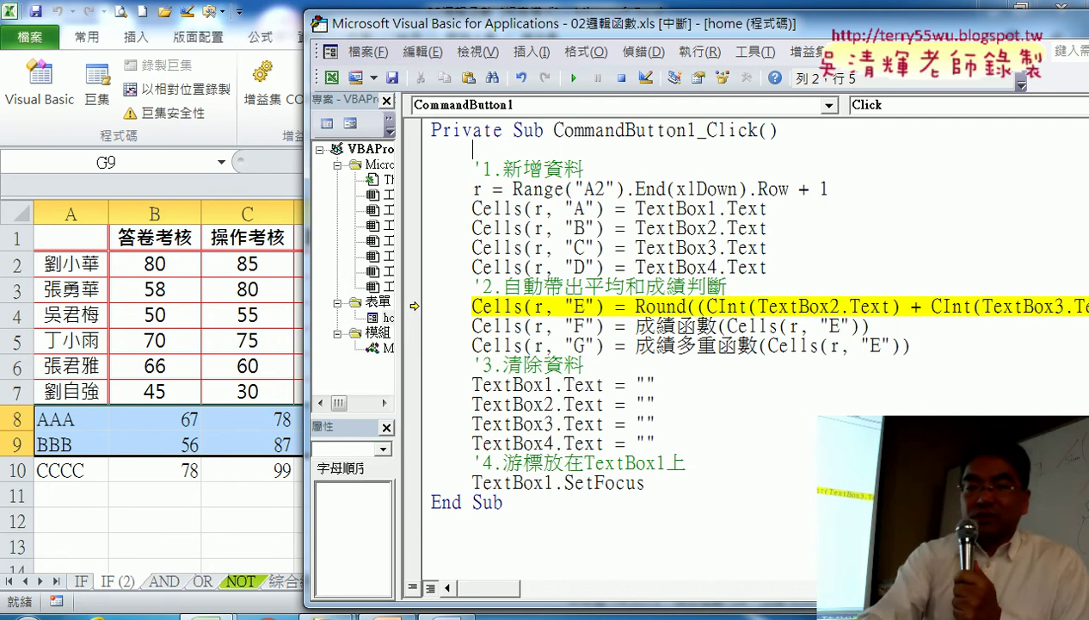
key("Return")
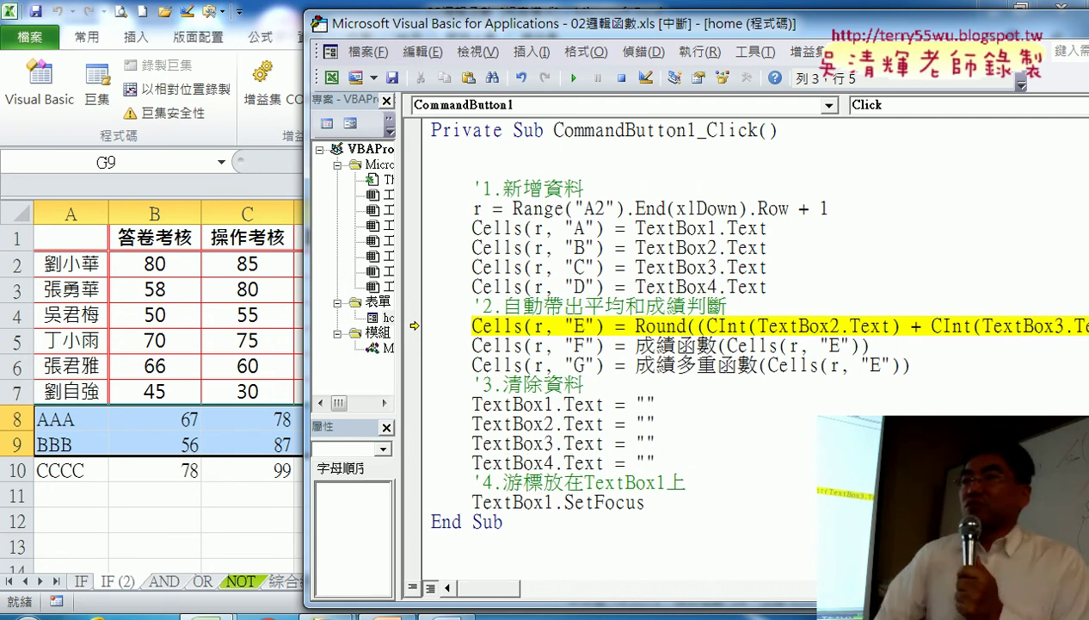
type("if")
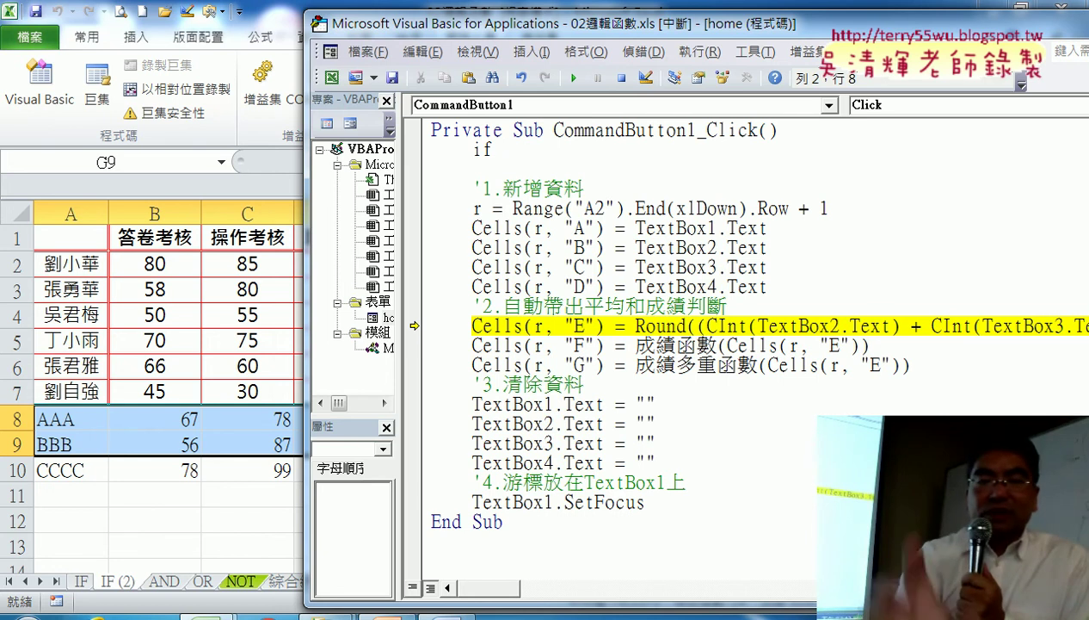
type("tex")
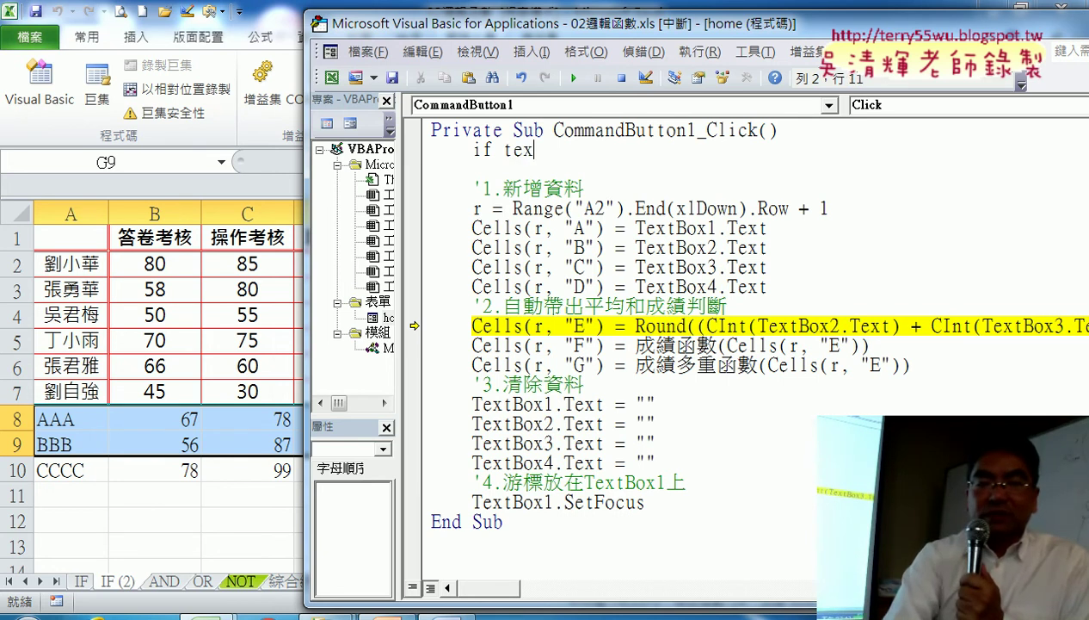
type("tbo")
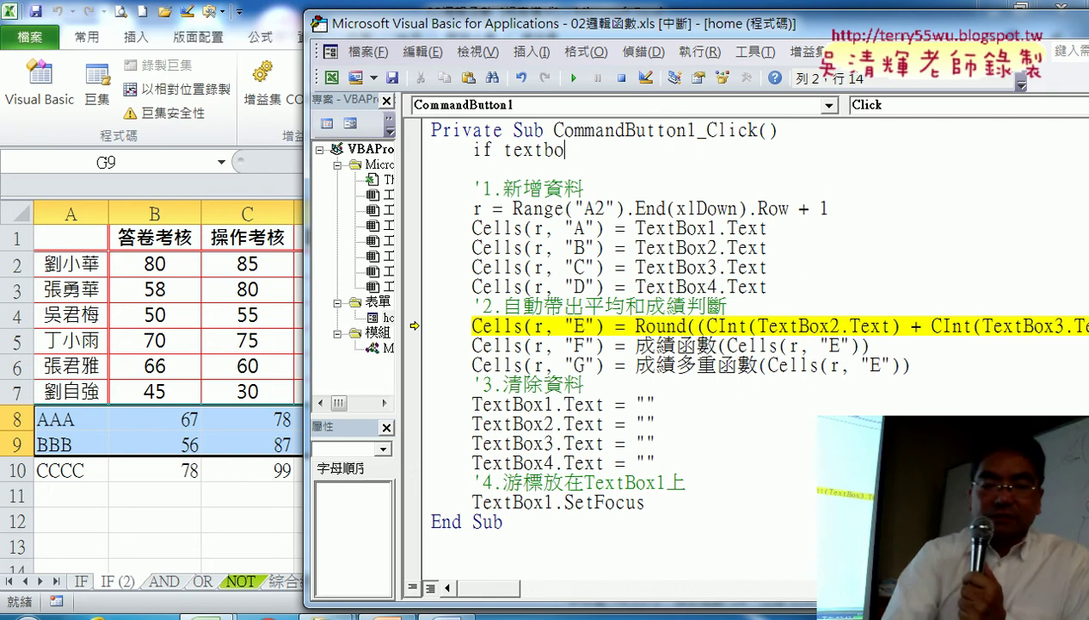
type("x")
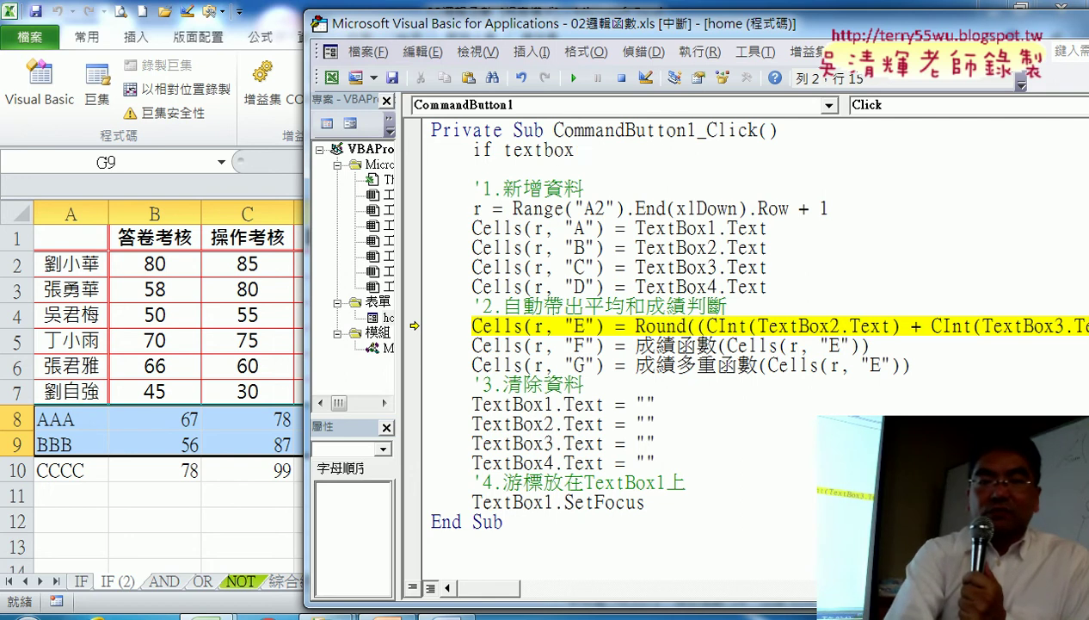
type("1.te")
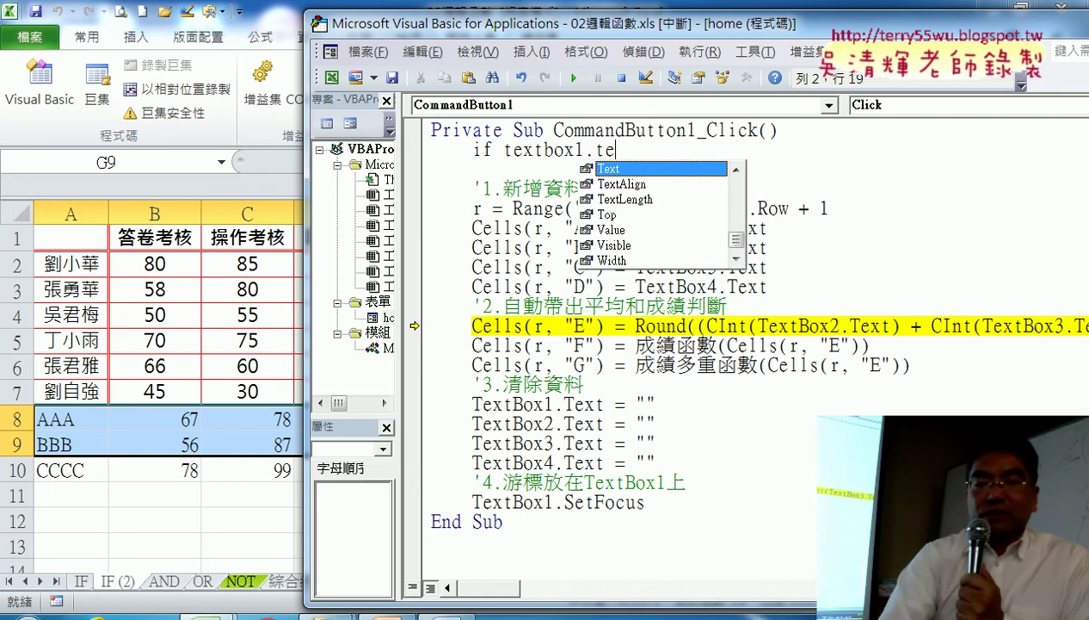
type("=")
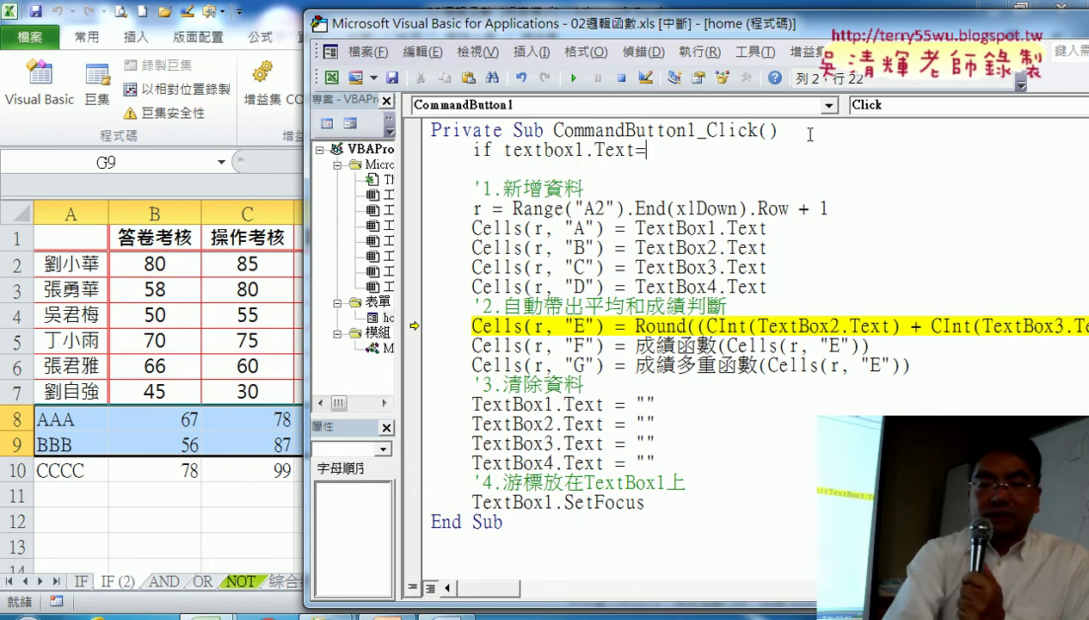
type("\"\"")
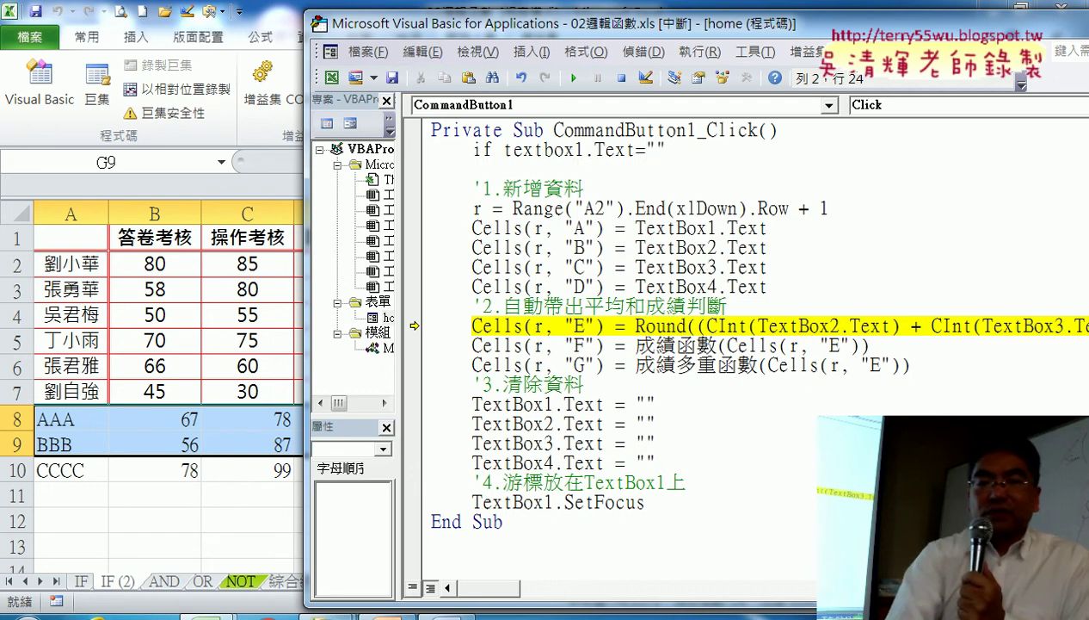
type(" the")
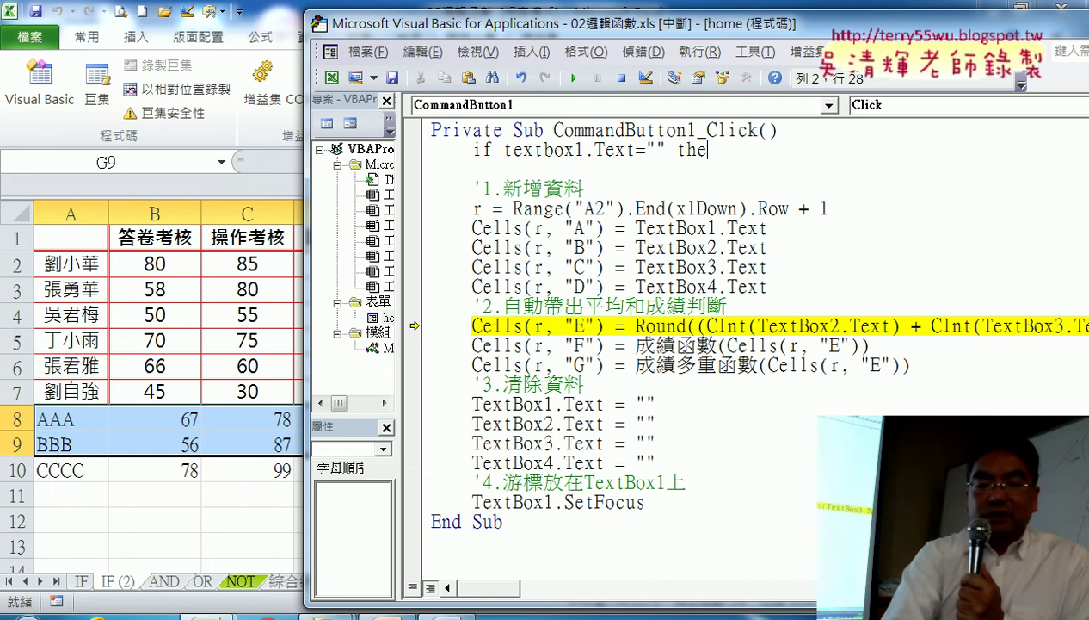
key("Return")
key("Return")
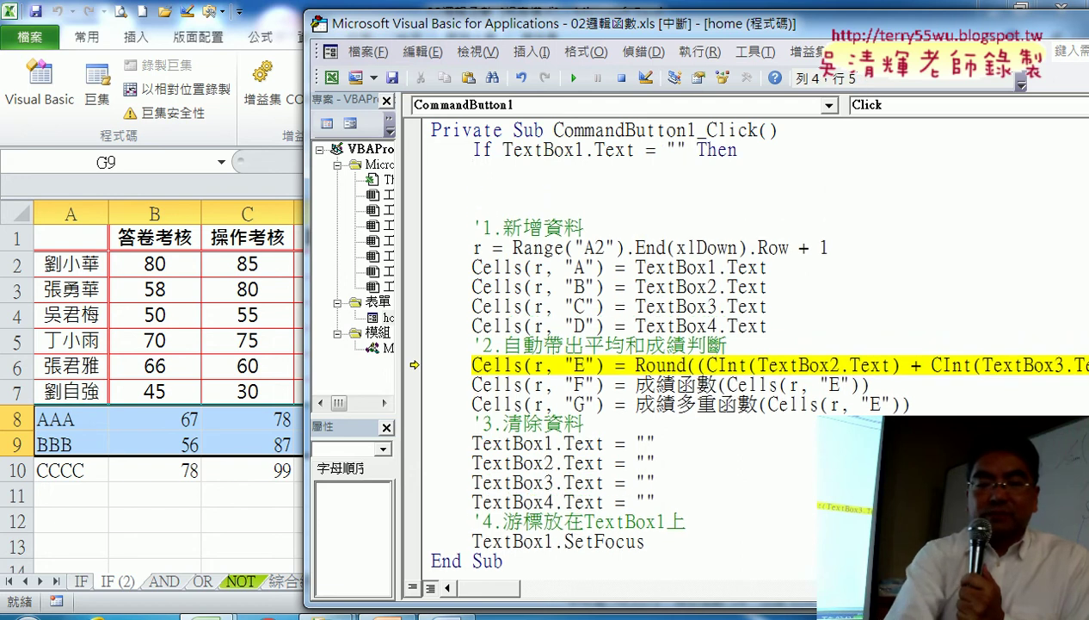
type("en")
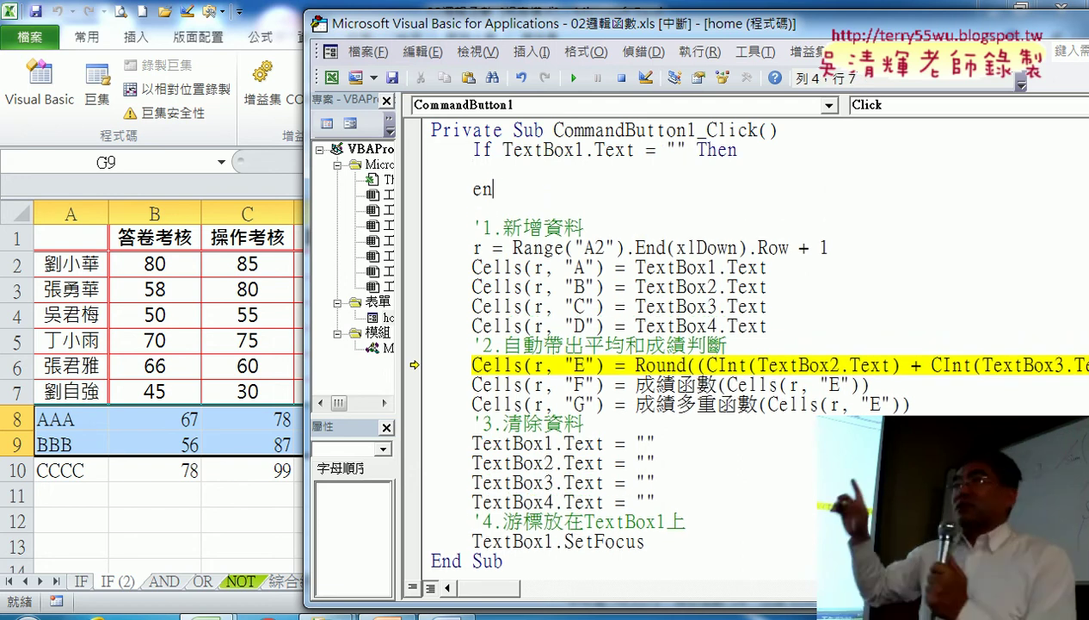
type("d if")
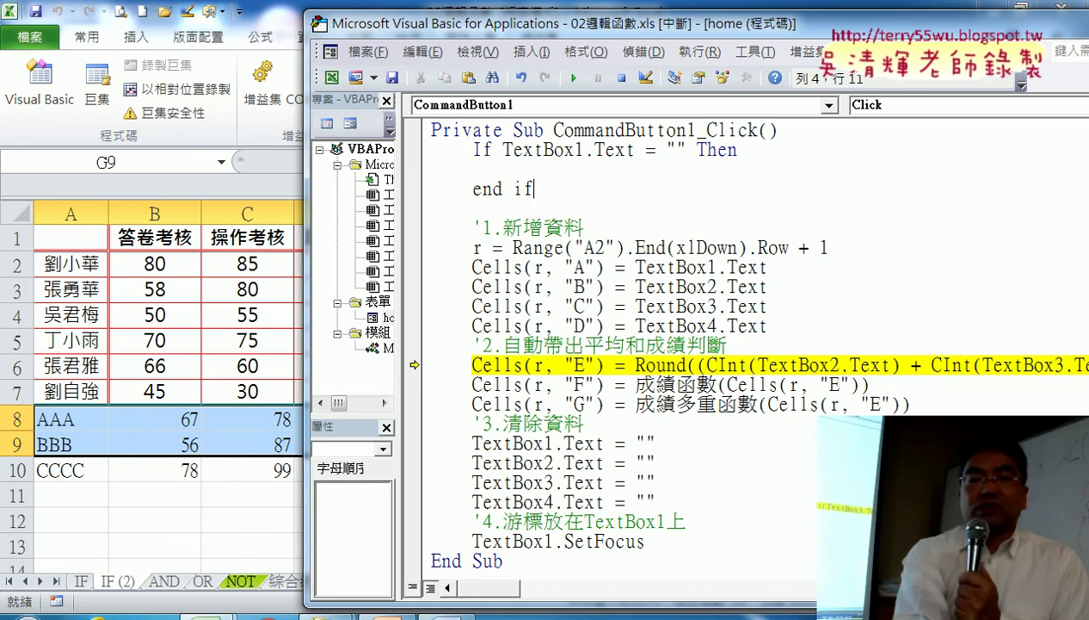
left_click(514, 169)
type("ms")
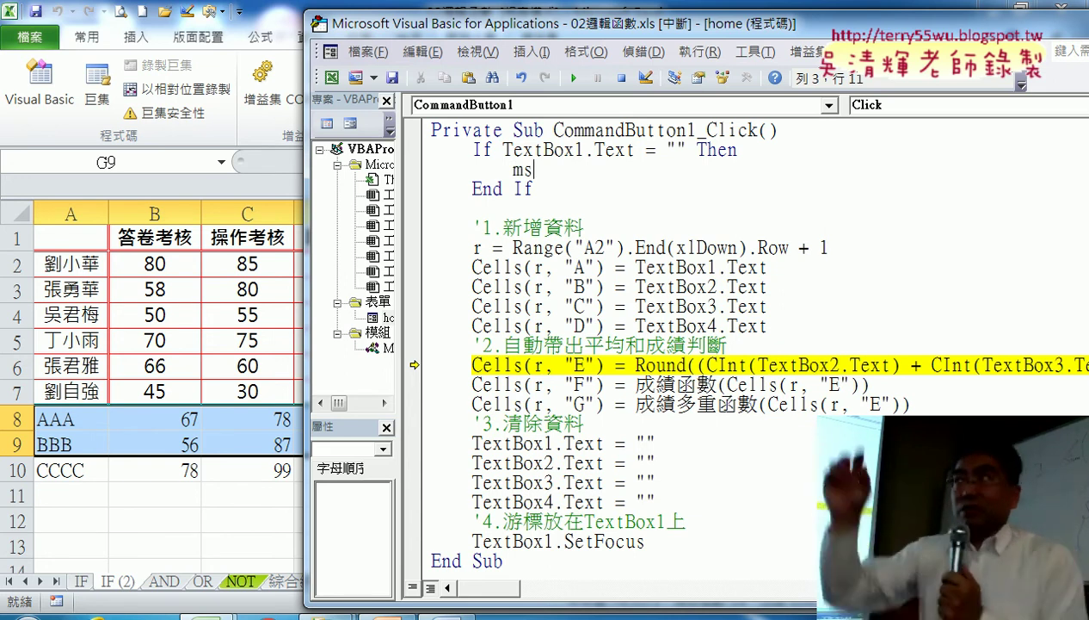
Write the empty-name warning MsgBox "請輸入姓名!!!" inside the If block
type("gbox")
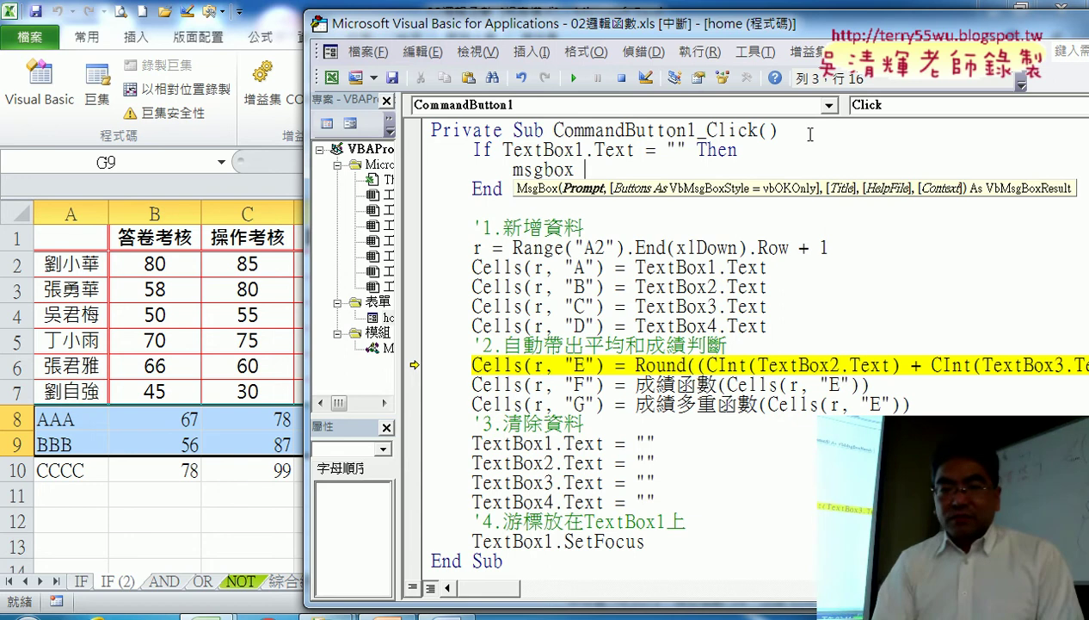
type(" \"\"")
key("Left")
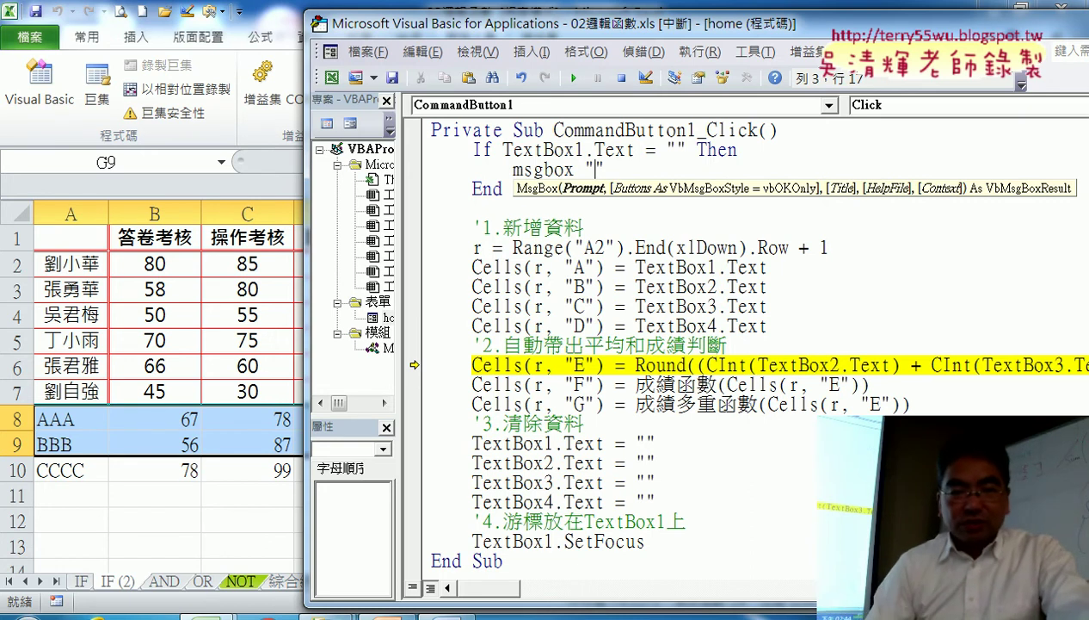
key("Escape")
mouse_move(210, 614)
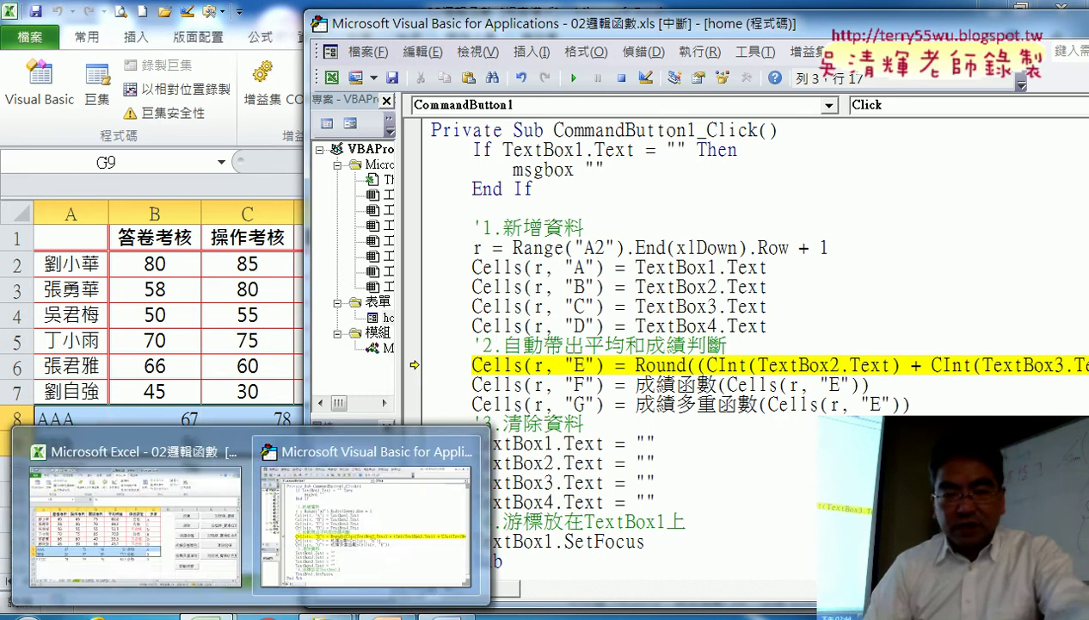
left_click(303, 582)
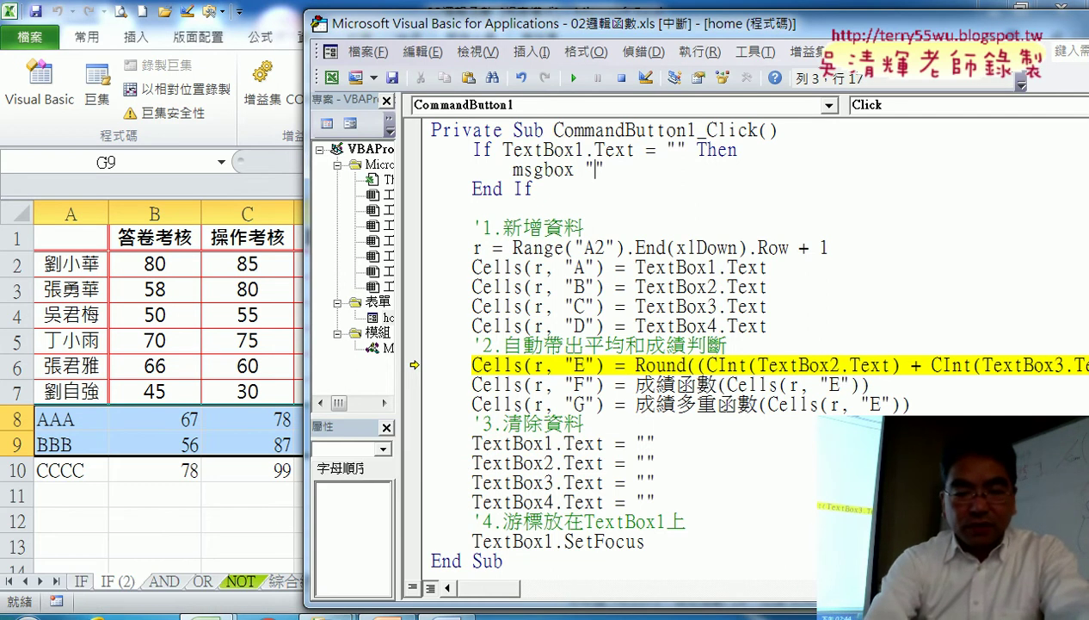
type("請")
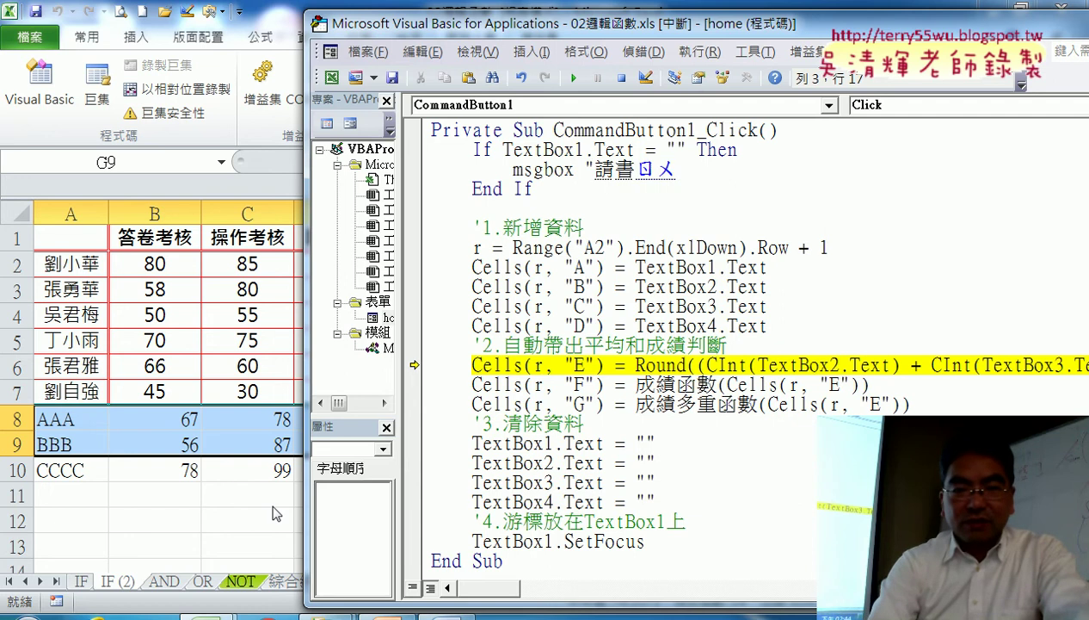
type("輸入姓名")
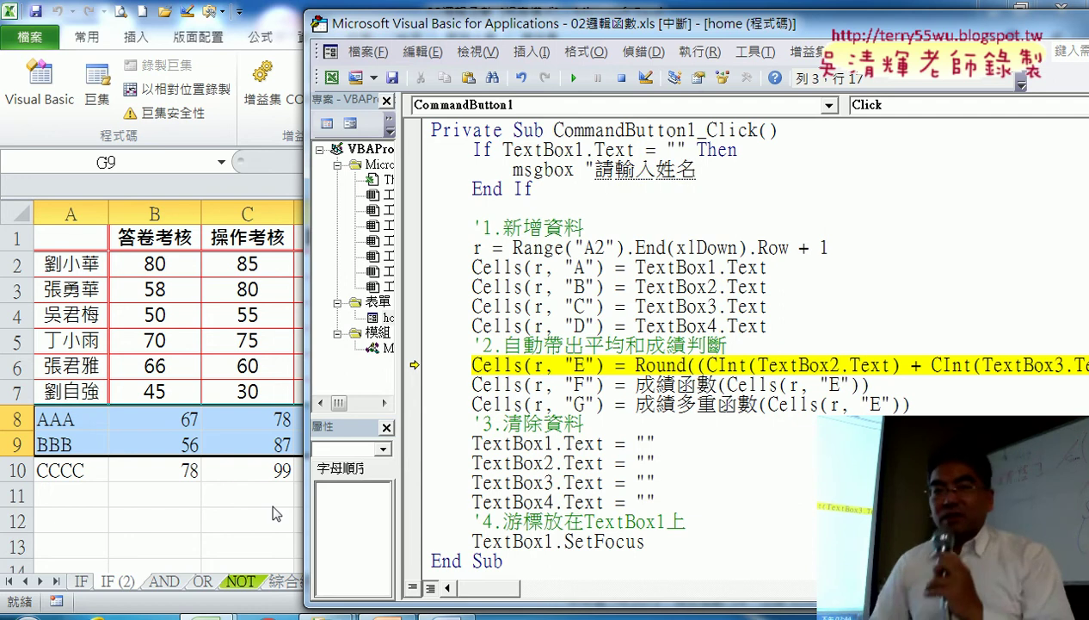
type("!!!")
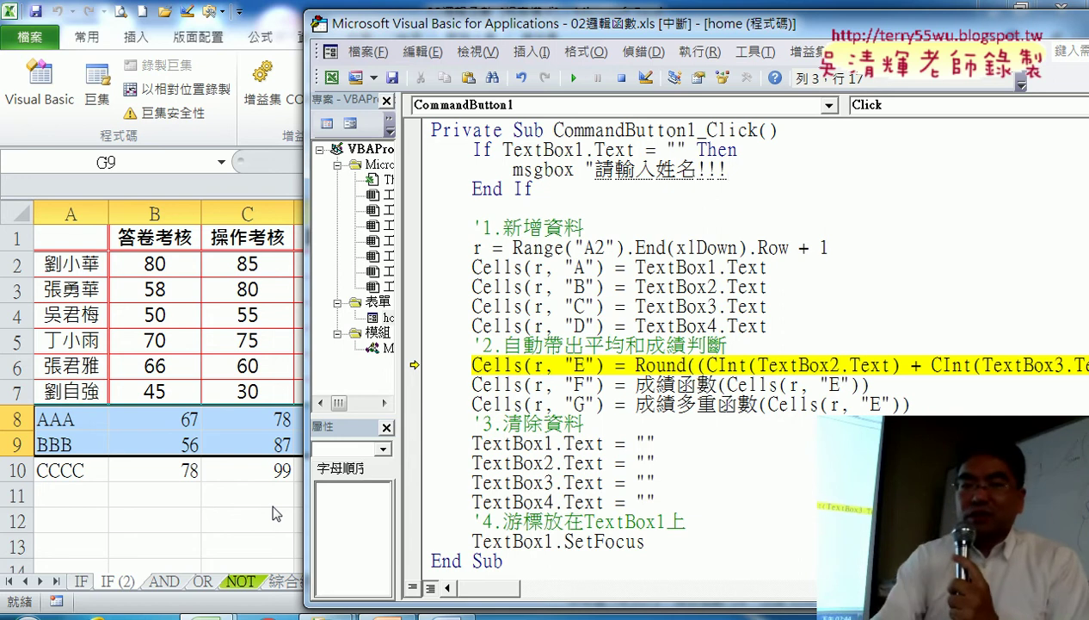
type("\"")
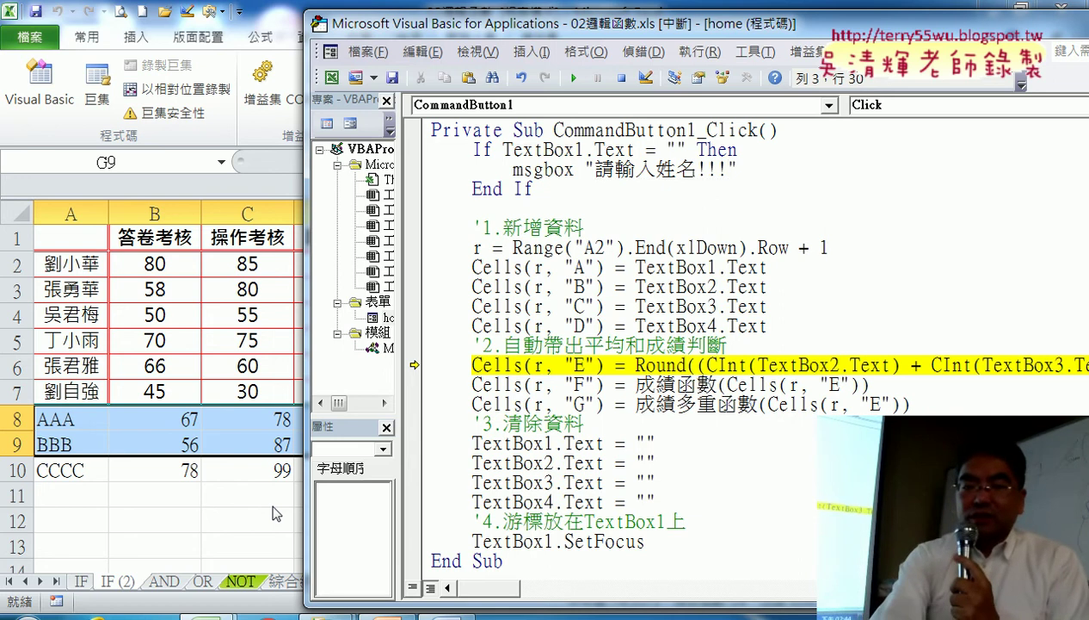
Add vbCritical as the warning's style and start a new line below it
key("Right")
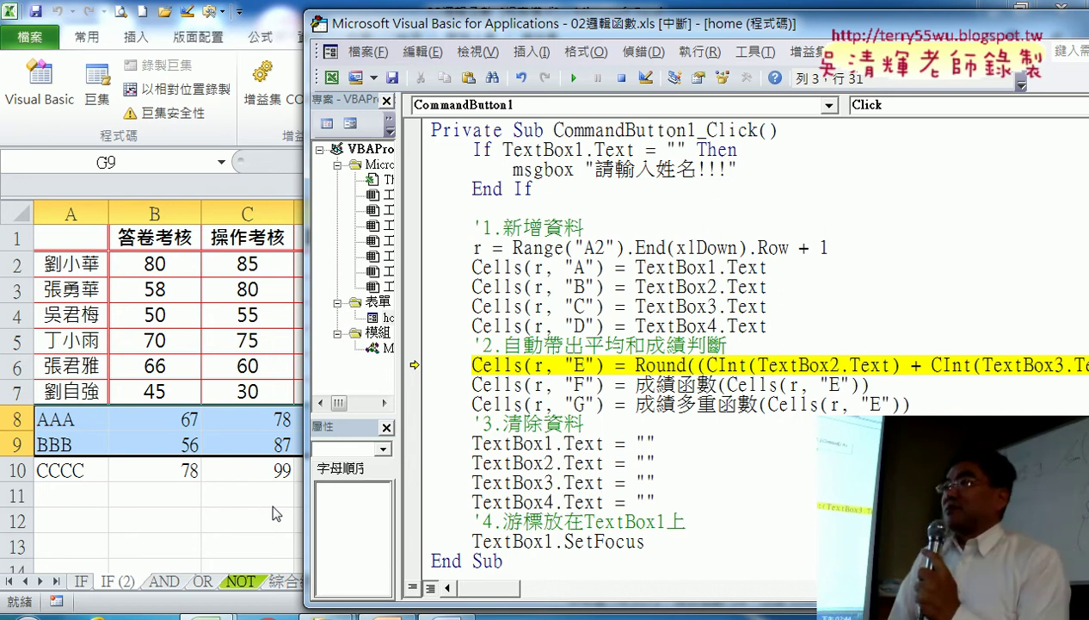
type(",")
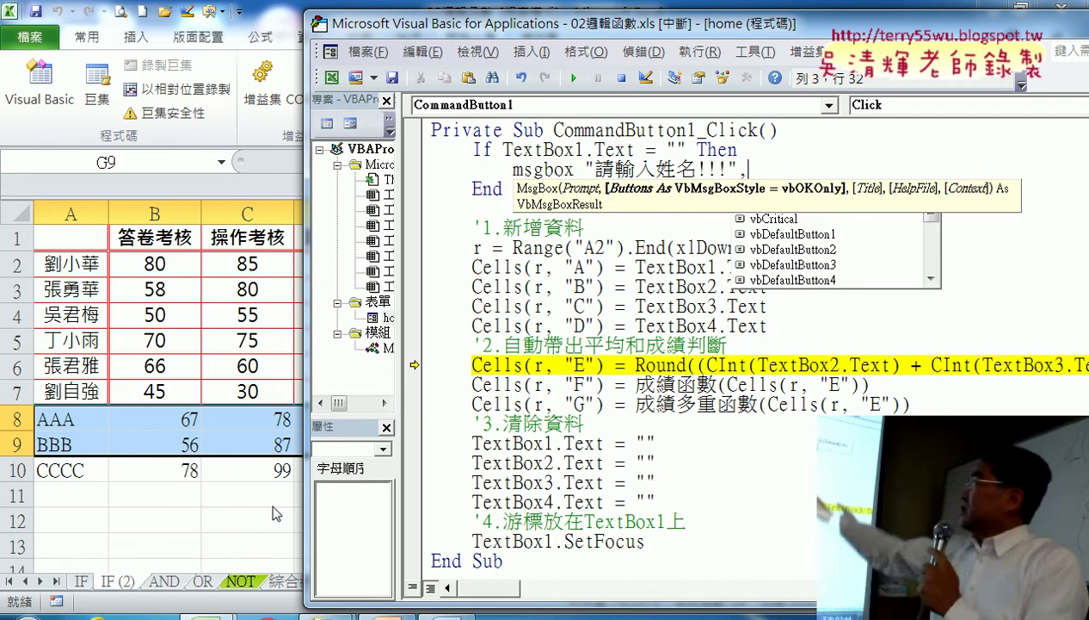
key("Down")
key("Down")
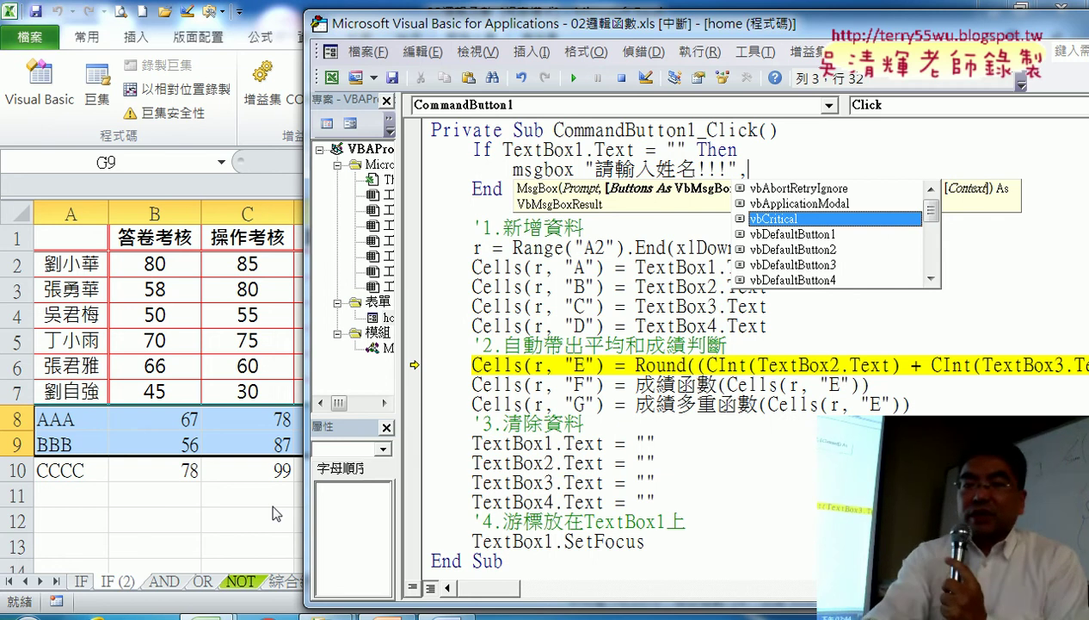
key("space")
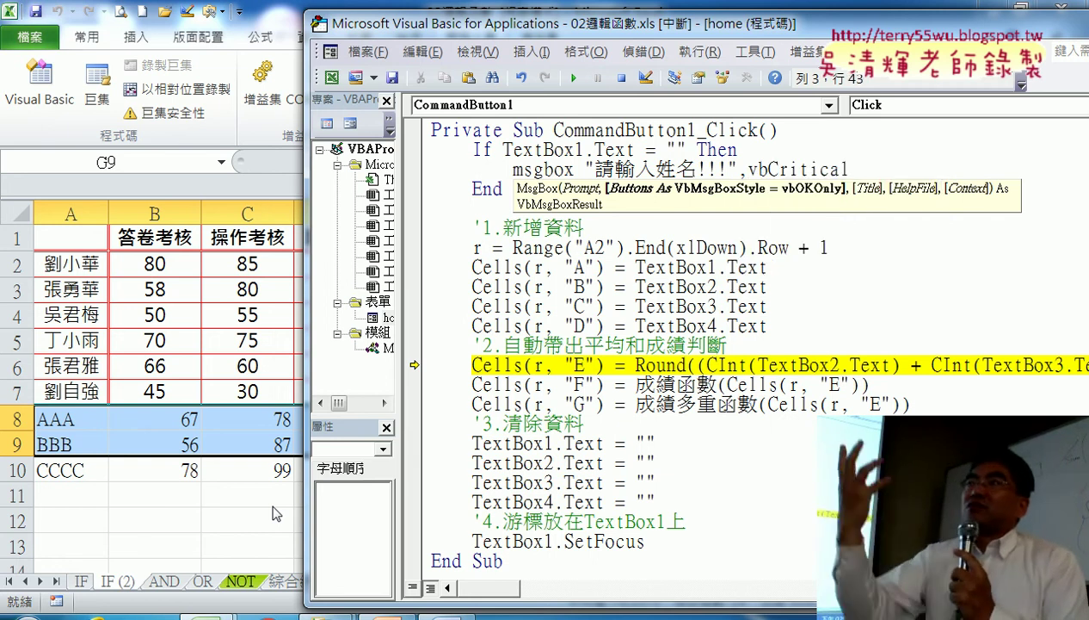
key("Return")
type("textbox1")
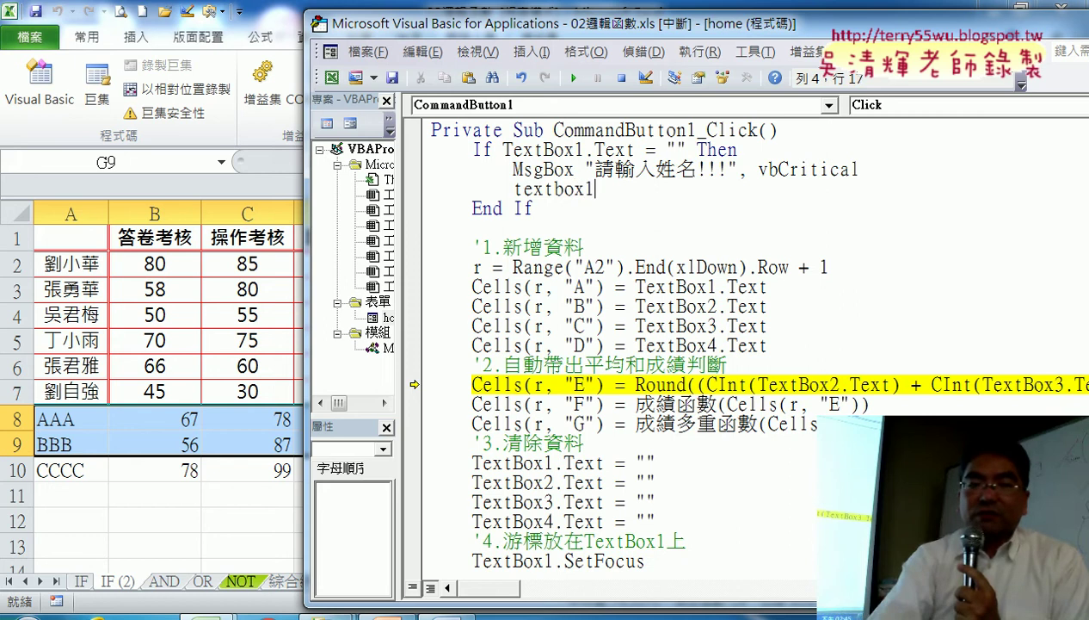
Add TextBox1.SetFocus and Exit Sub to the empty-name check, then select the whole If block
type(".set")
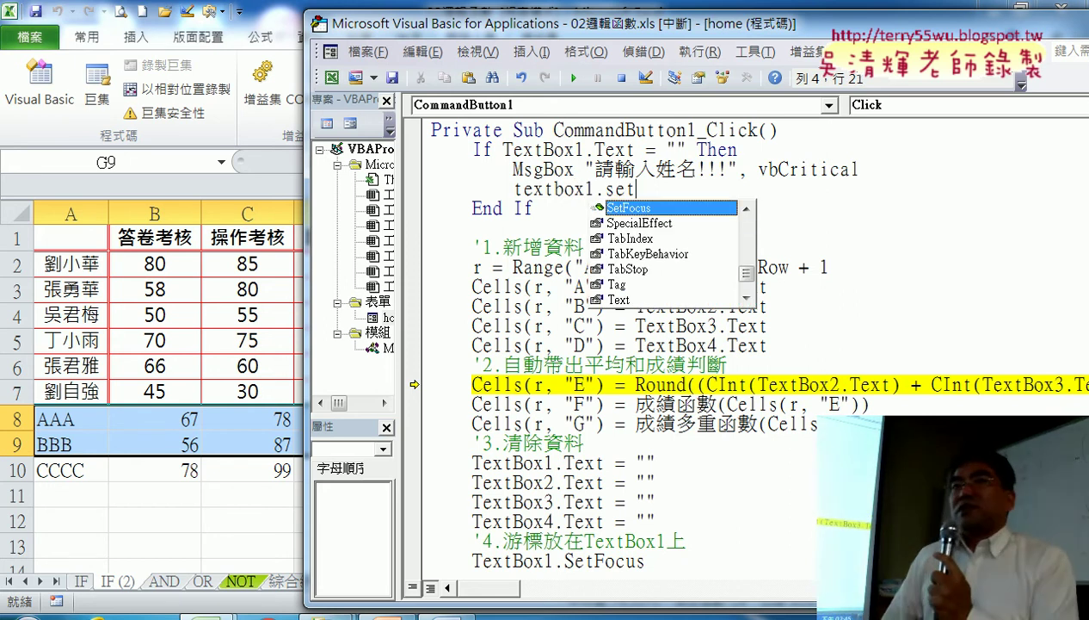
key("Tab")
key("Return")
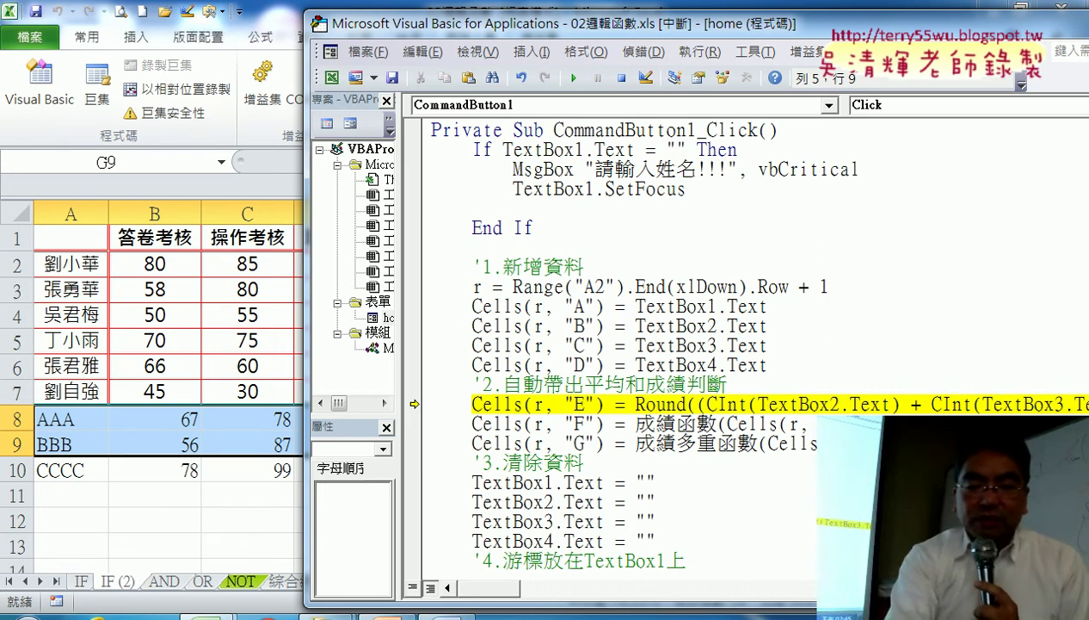
type("exi")
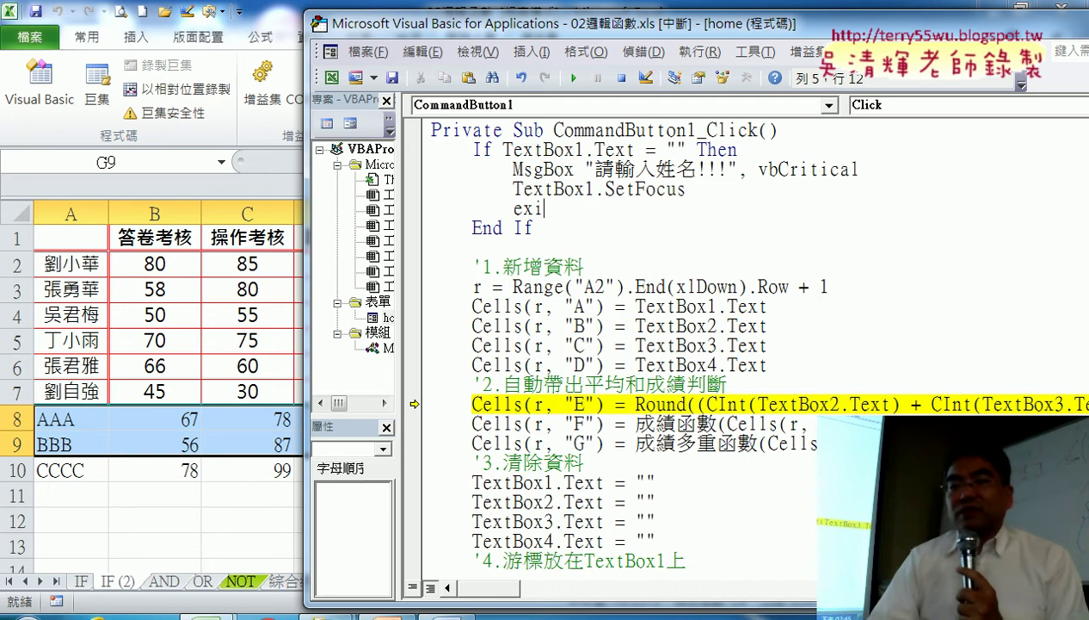
type("t sub")
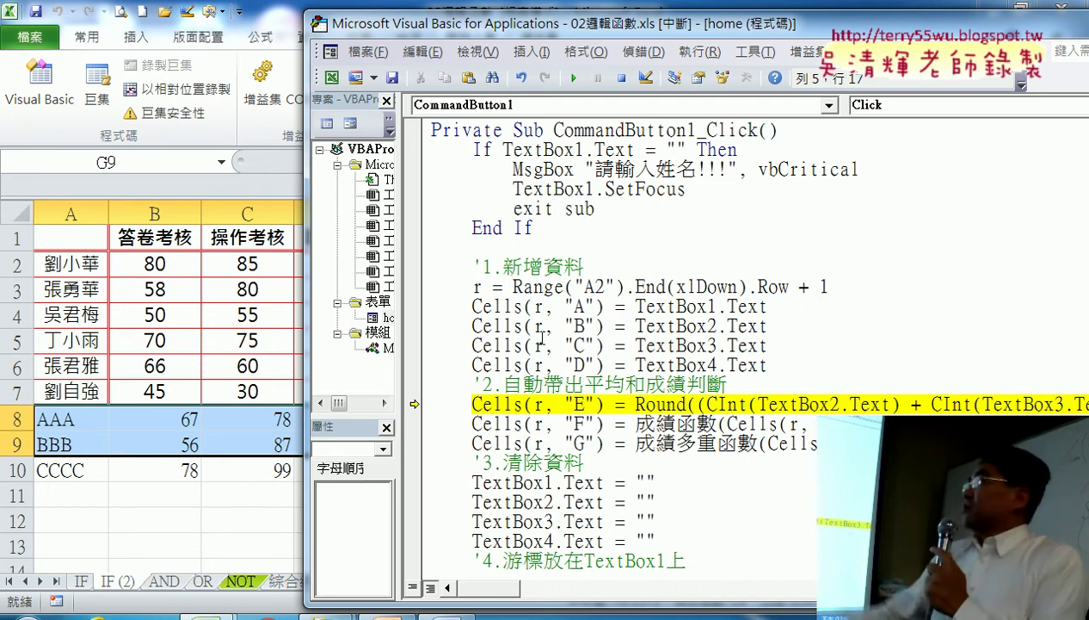
left_click(697, 287)
left_click_drag(540, 227, 431, 140)
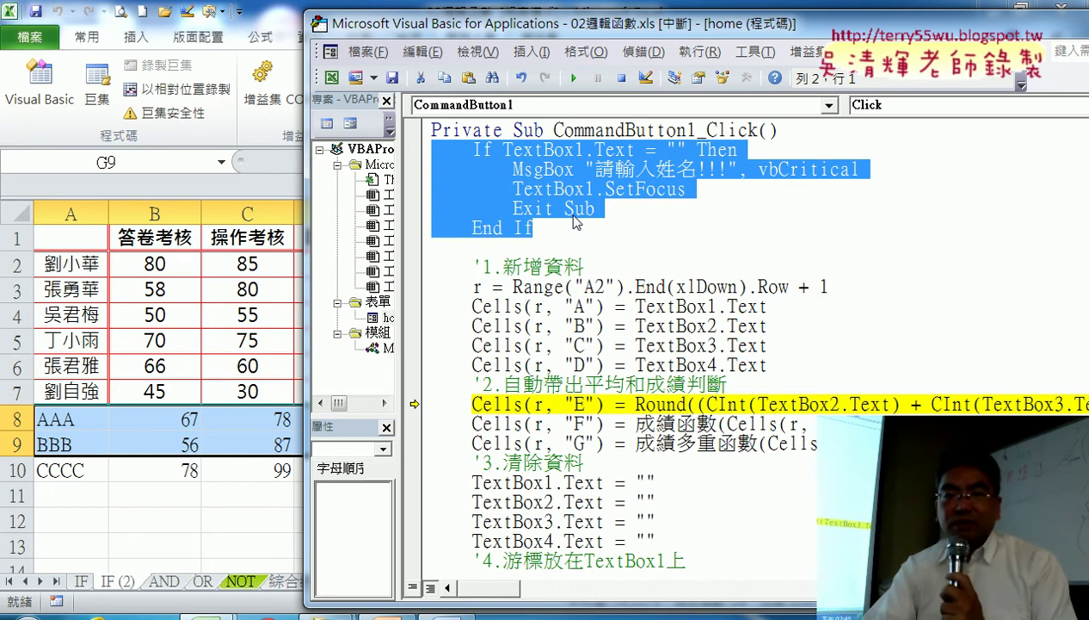
Resume, debug and reset the paused run that hit a type mismatch
left_click(570, 75)
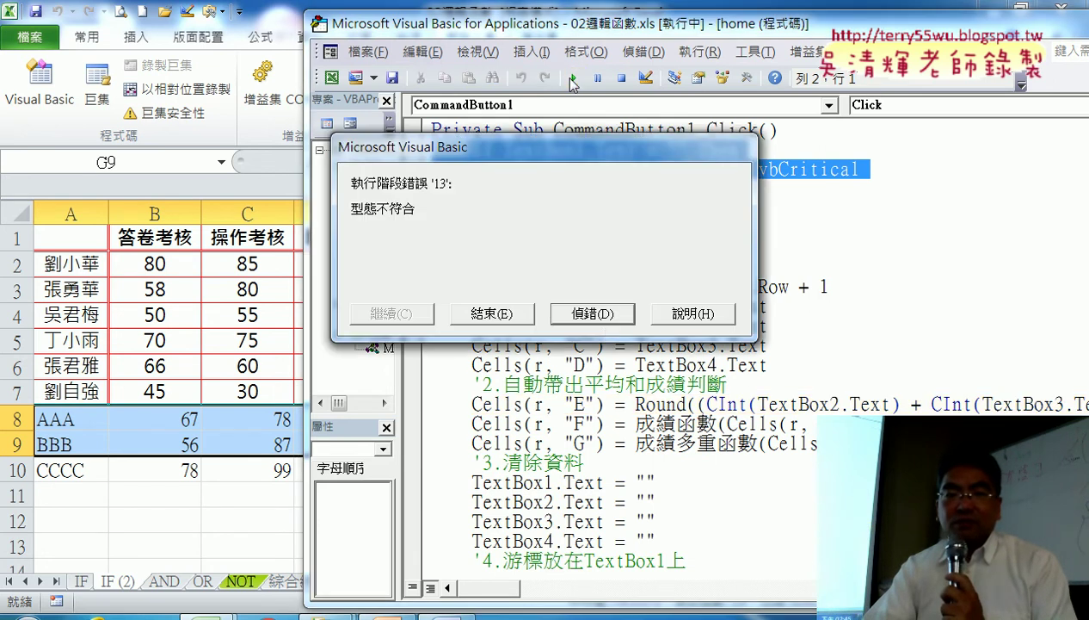
left_click(593, 313)
left_click(621, 77)
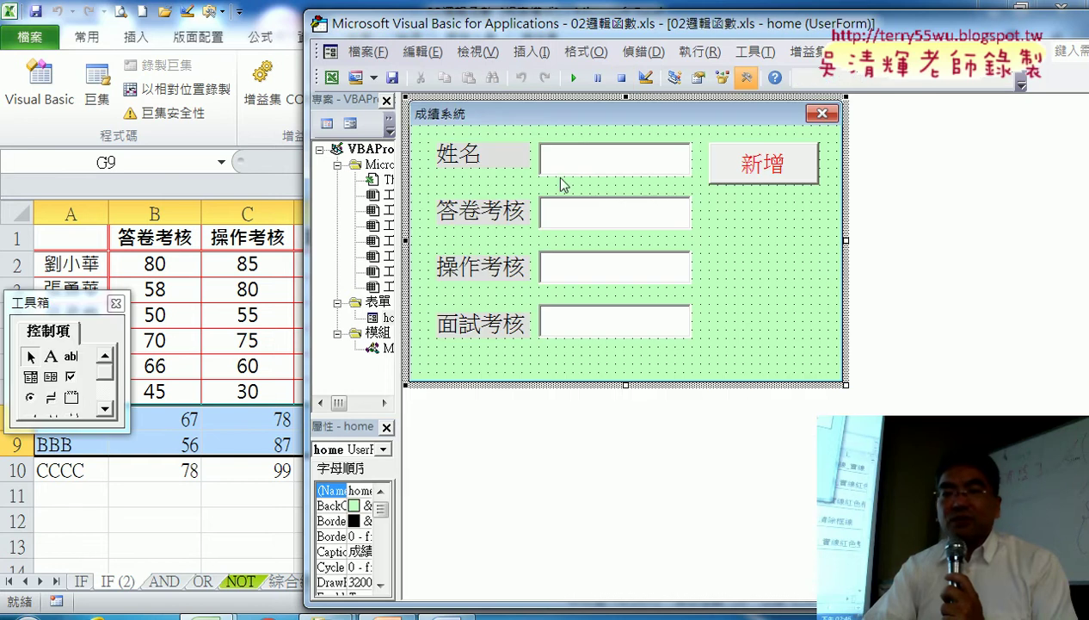
Run the 成績系統 form and submit it with the name box empty
left_click(574, 78)
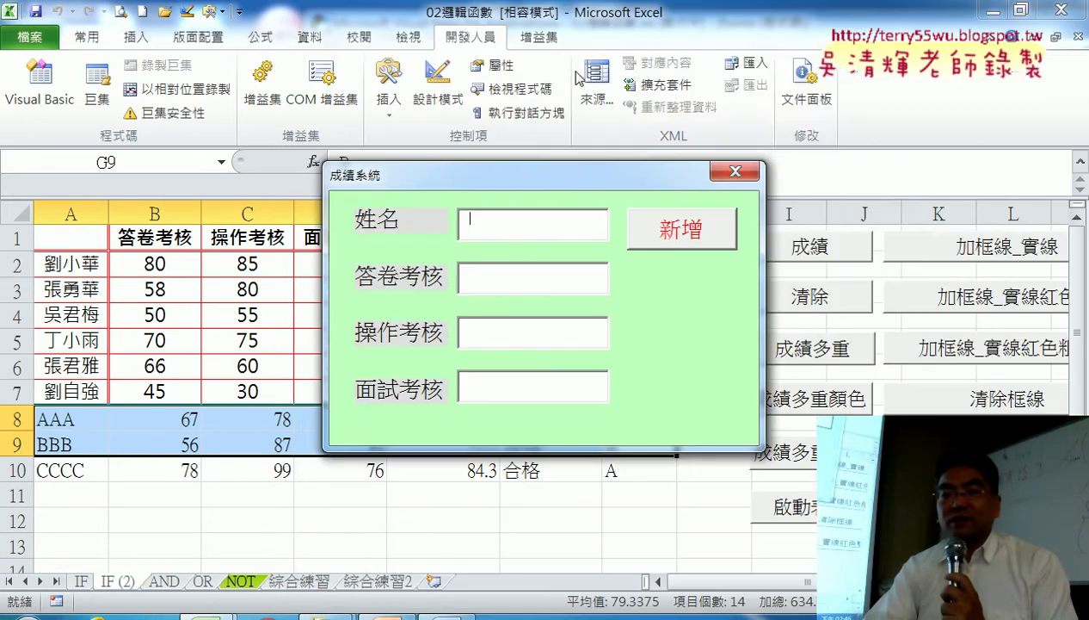
left_click_drag(578, 180, 807, 80)
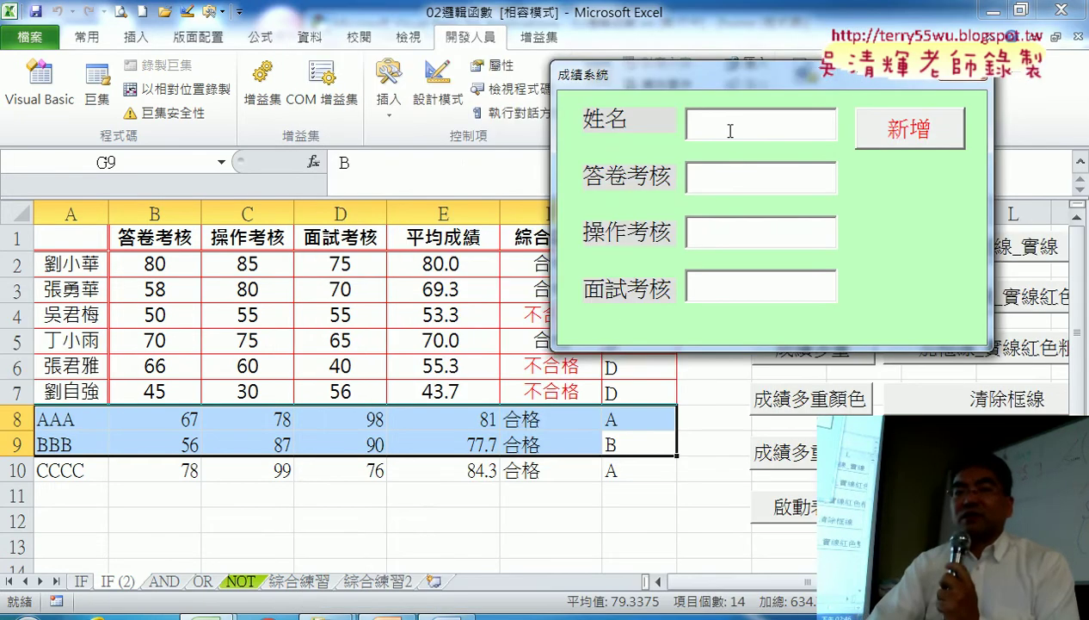
left_click(918, 132)
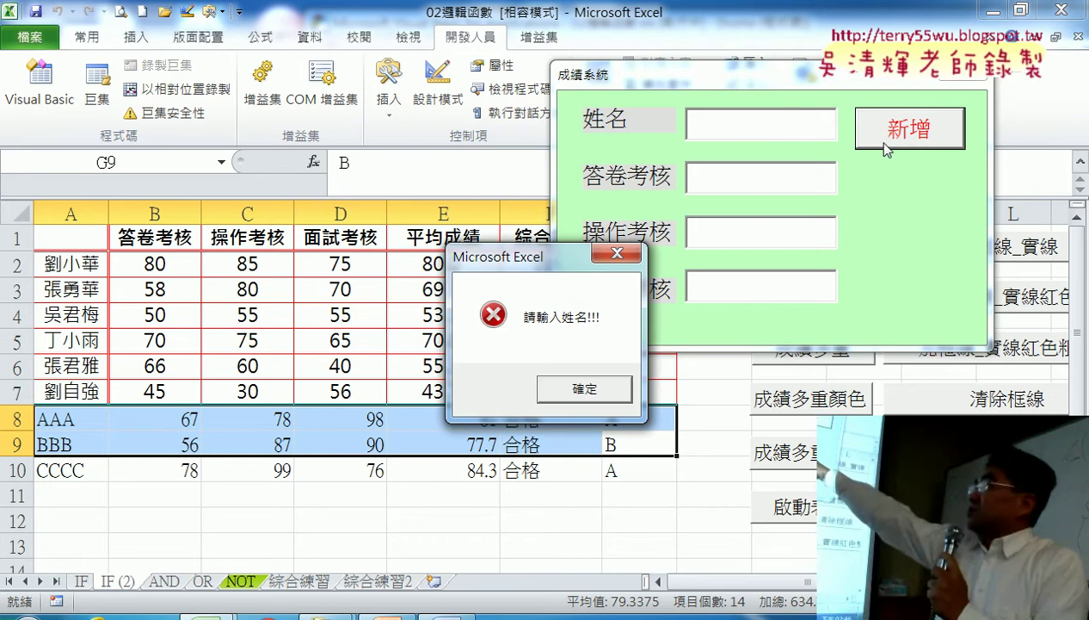
left_click_drag(552, 264, 566, 93)
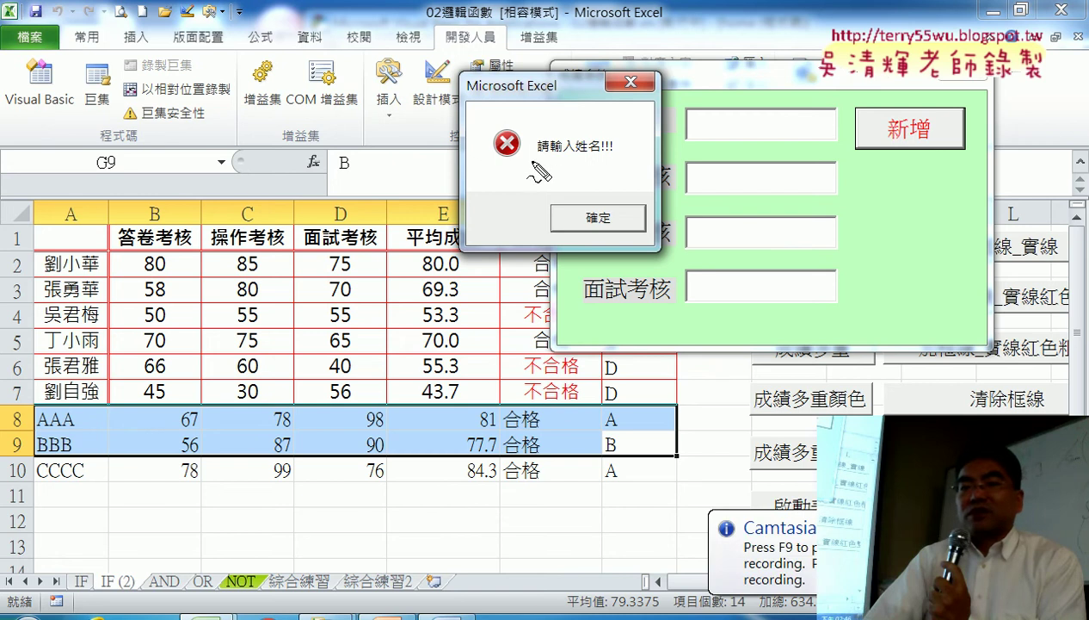
Dismiss the 請輸入姓名!!! warning with 確定 and close the running 成績系統 form
left_click_drag(540, 172, 548, 148)
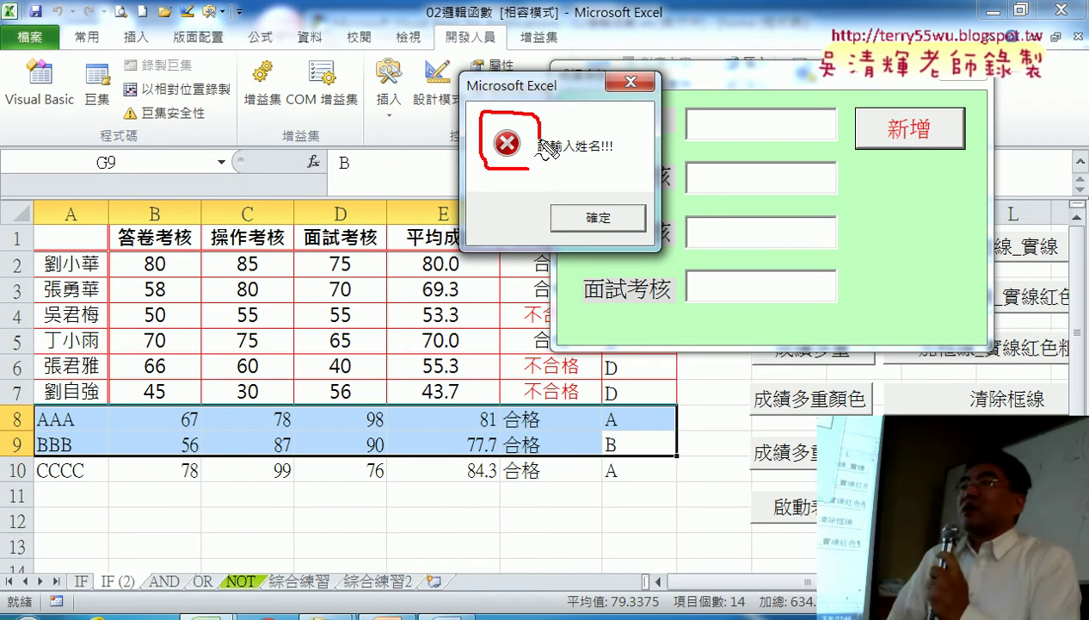
mouse_move(643, 62)
left_mouse_down()
mouse_move(550, 121)
mouse_move(592, 124)
left_mouse_up()
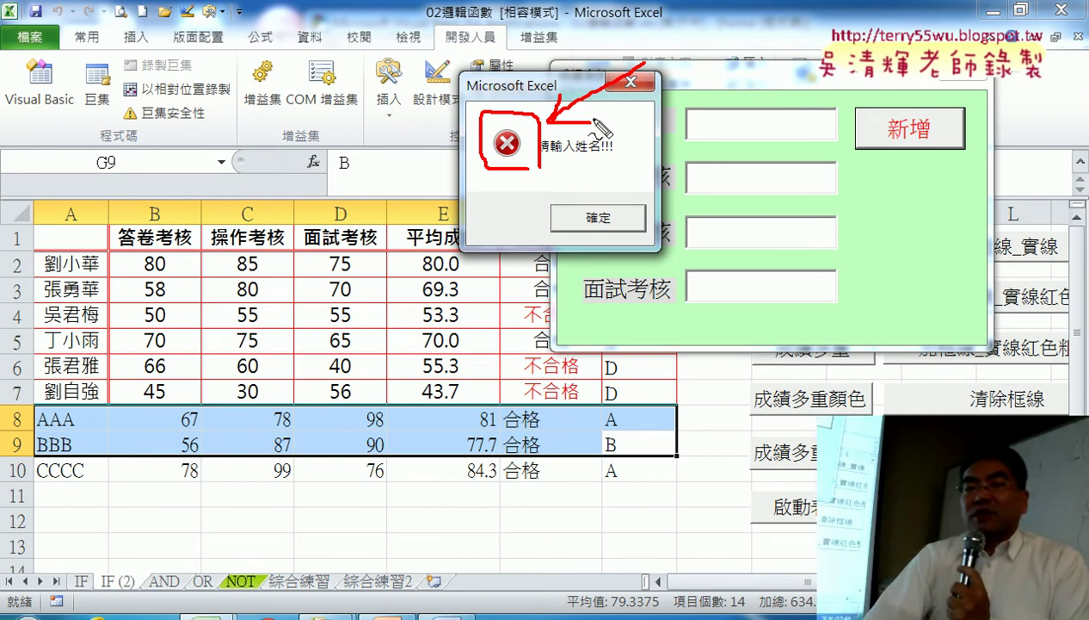
key("Escape")
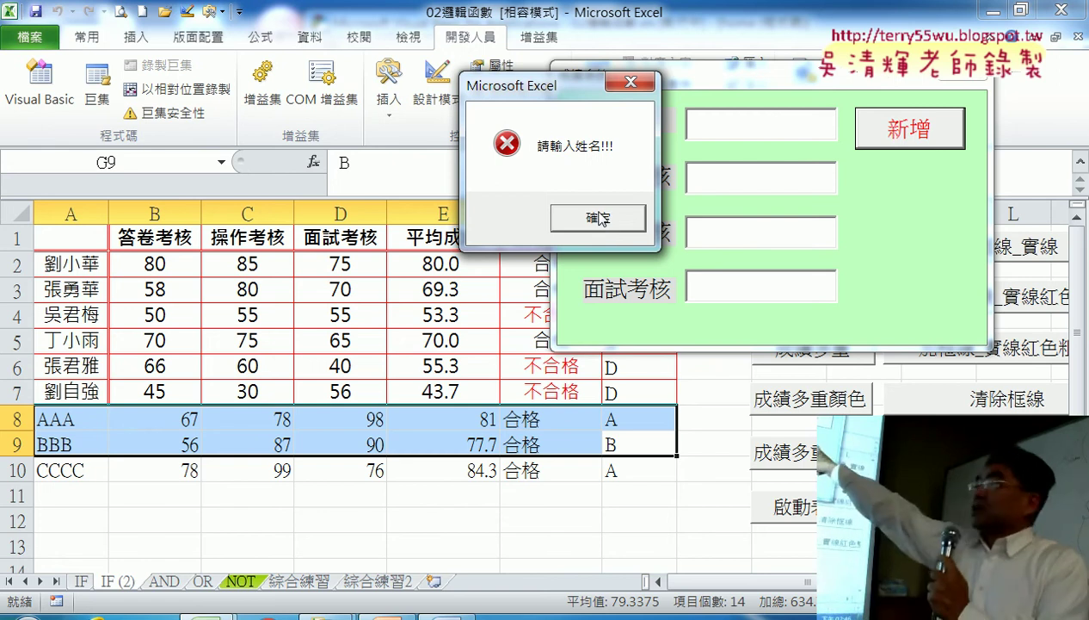
left_click(625, 221)
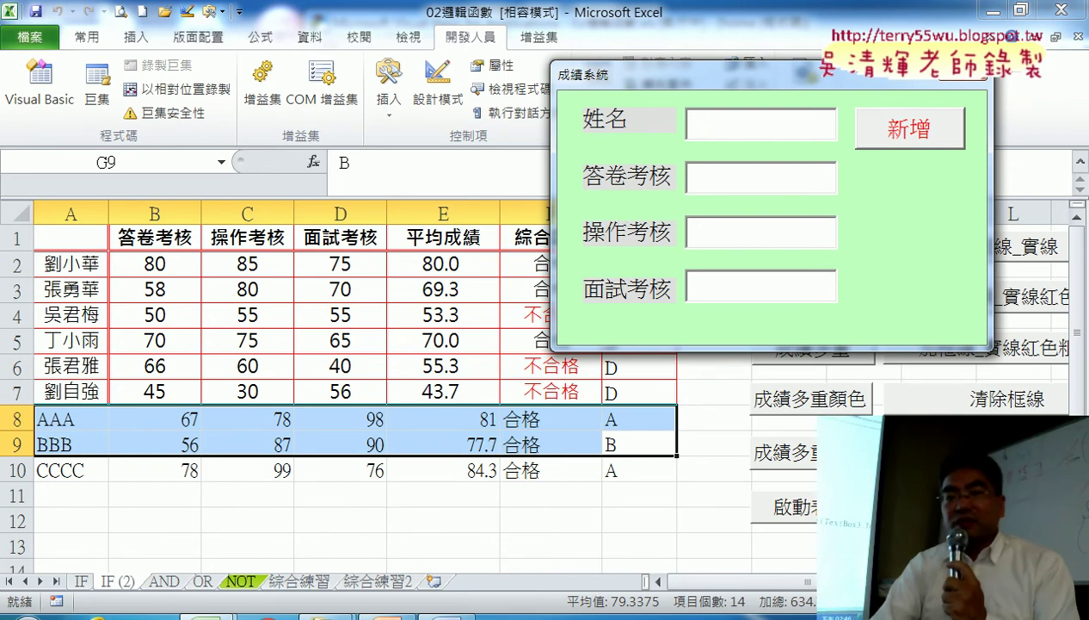
left_click(974, 74)
In CommandButton1_Click, paste a copy of the empty-name If block as a TextBox2 check
double_click(753, 182)
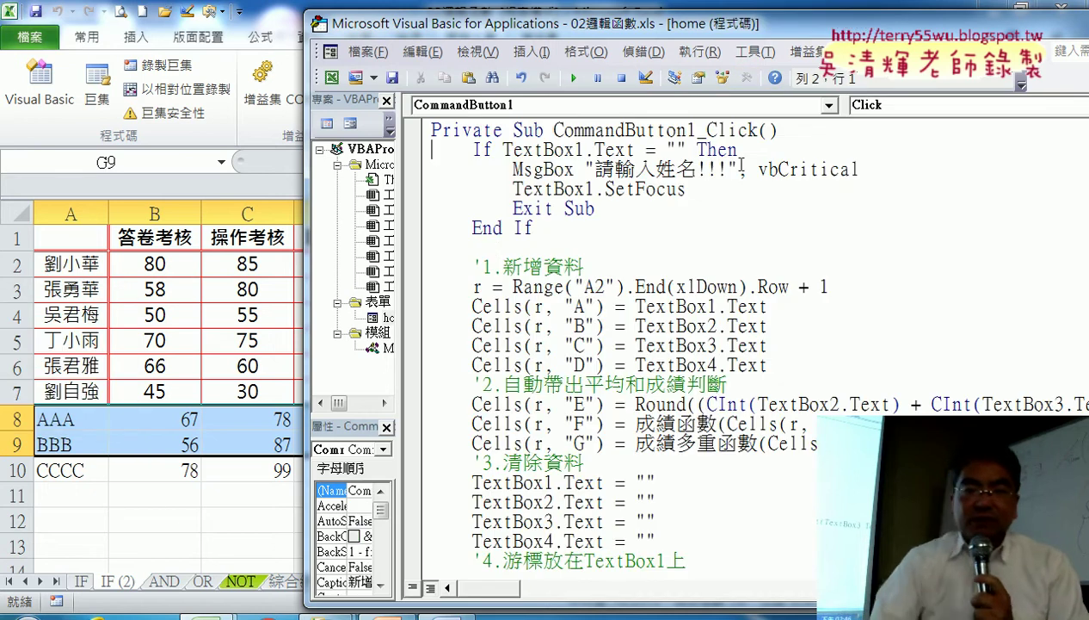
mouse_move(534, 228)
left_mouse_down()
mouse_move(389, 163)
mouse_move(388, 150)
left_mouse_up()
key("ctrl+c")
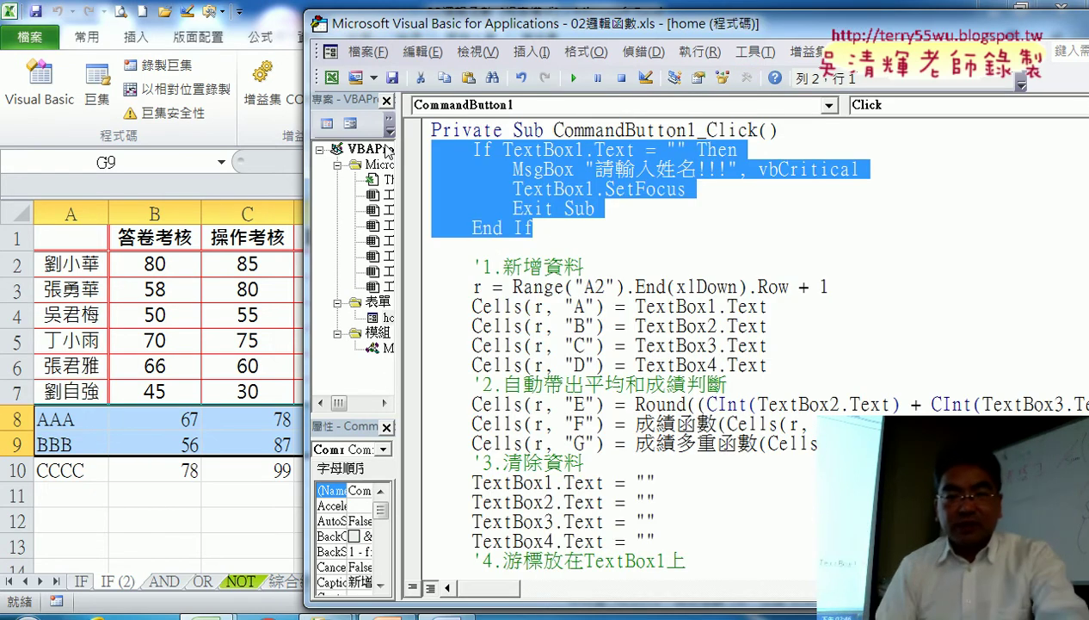
left_click(449, 246)
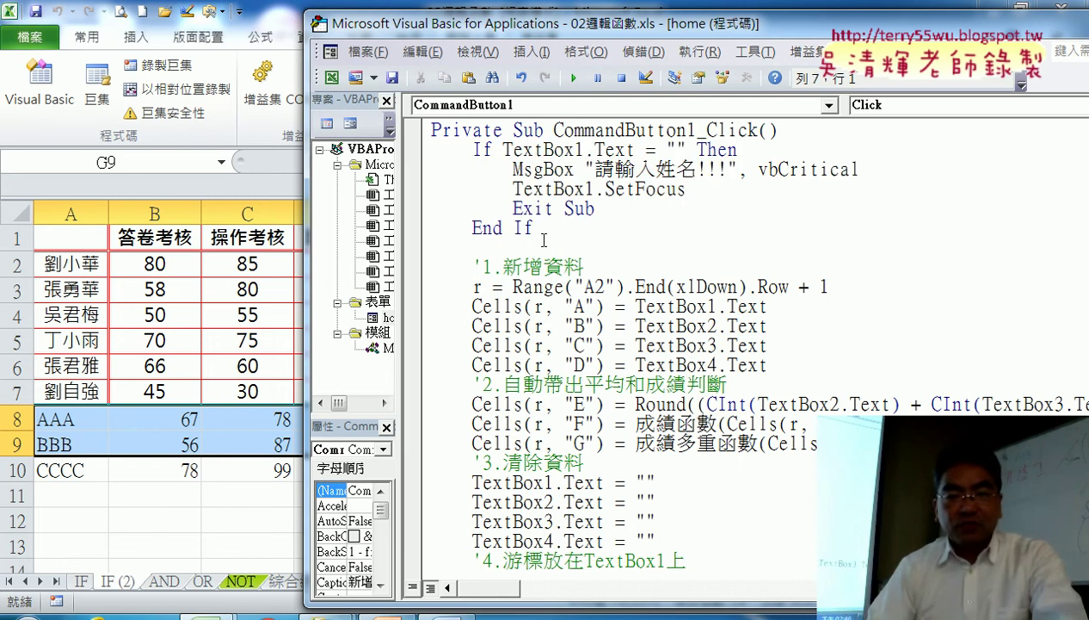
key("Return")
key("ctrl+v")
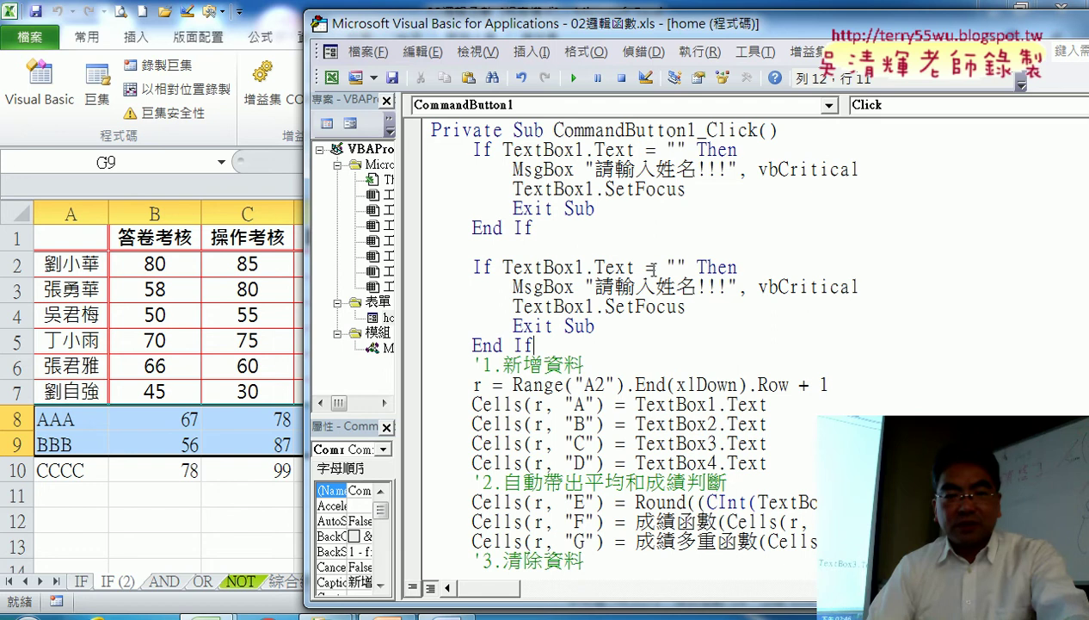
type("2")
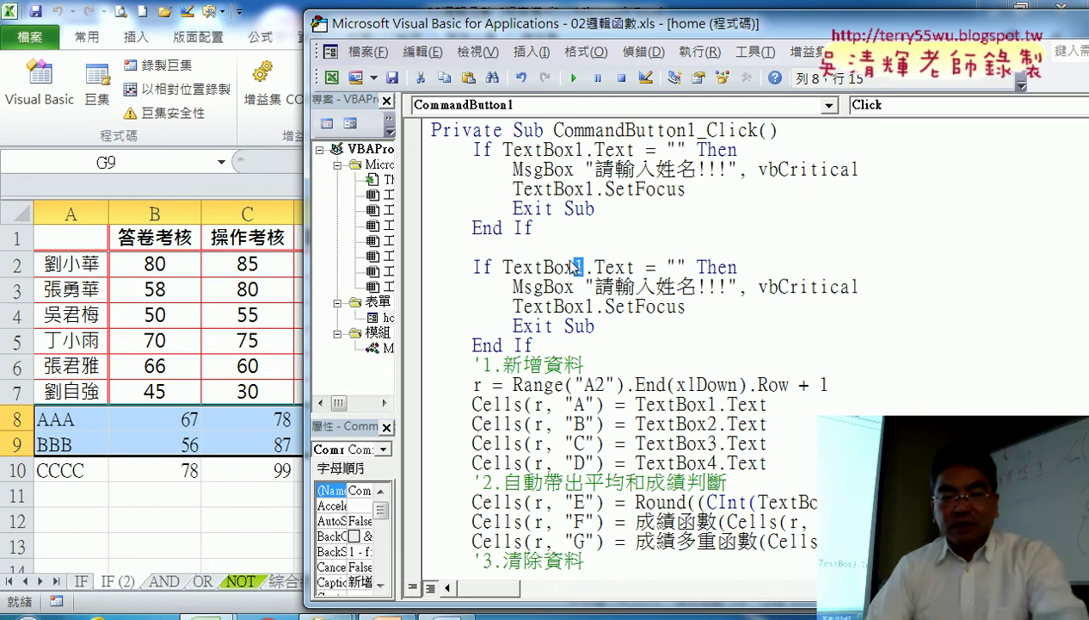
left_click_drag(594, 306, 587, 306)
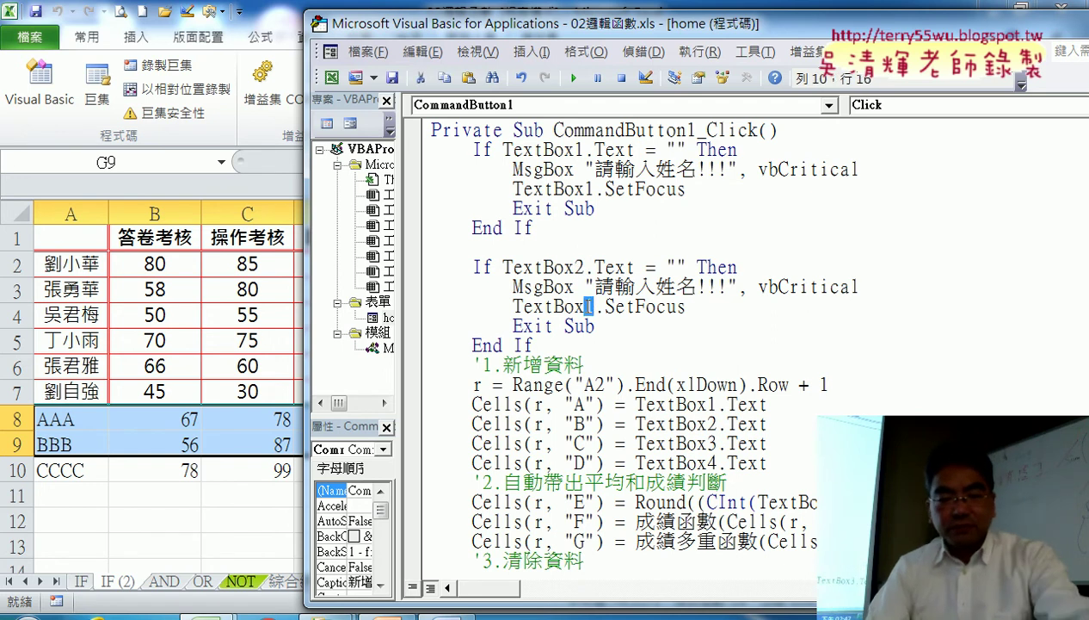
type("2")
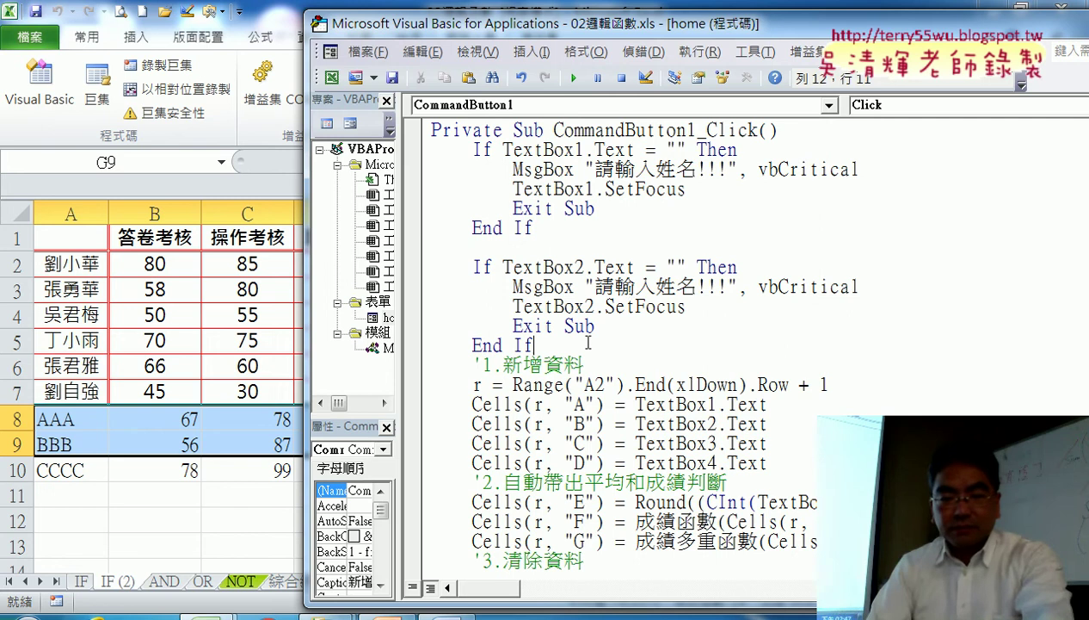
Paste another copy, outdent it, and change both references to TextBox3
key("Return")
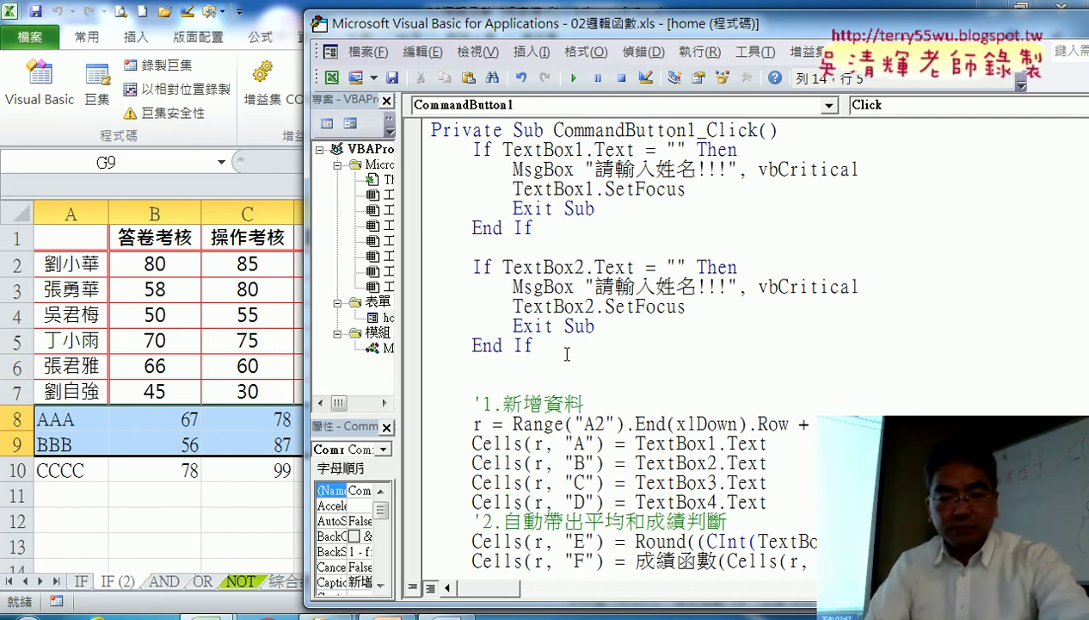
key("ctrl+v")
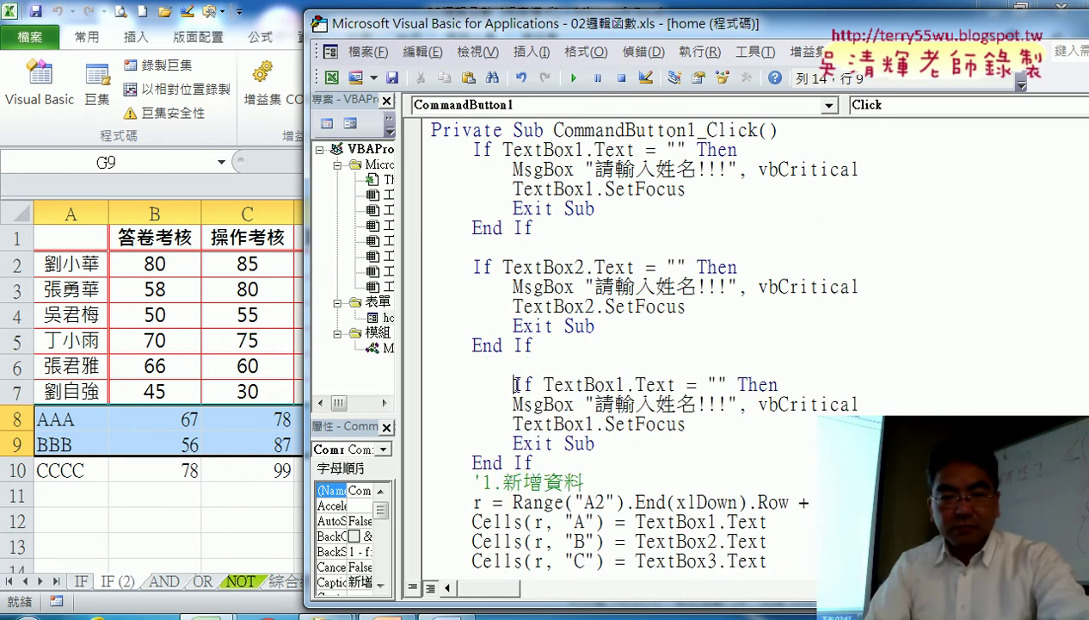
key("shift+Tab")
left_click_drag(575, 385, 585, 384)
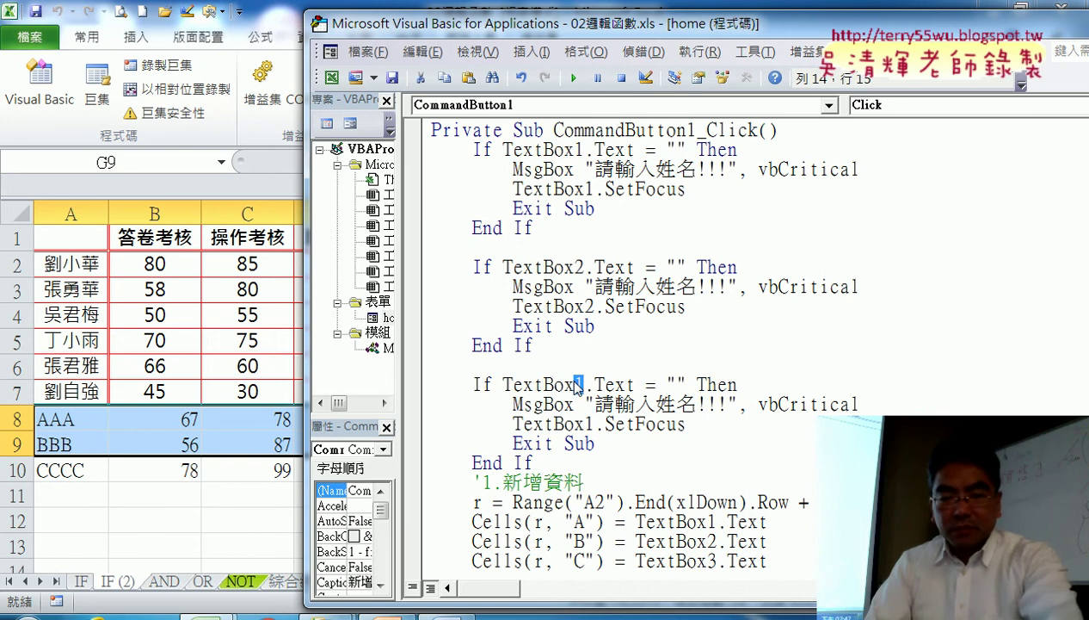
type("3")
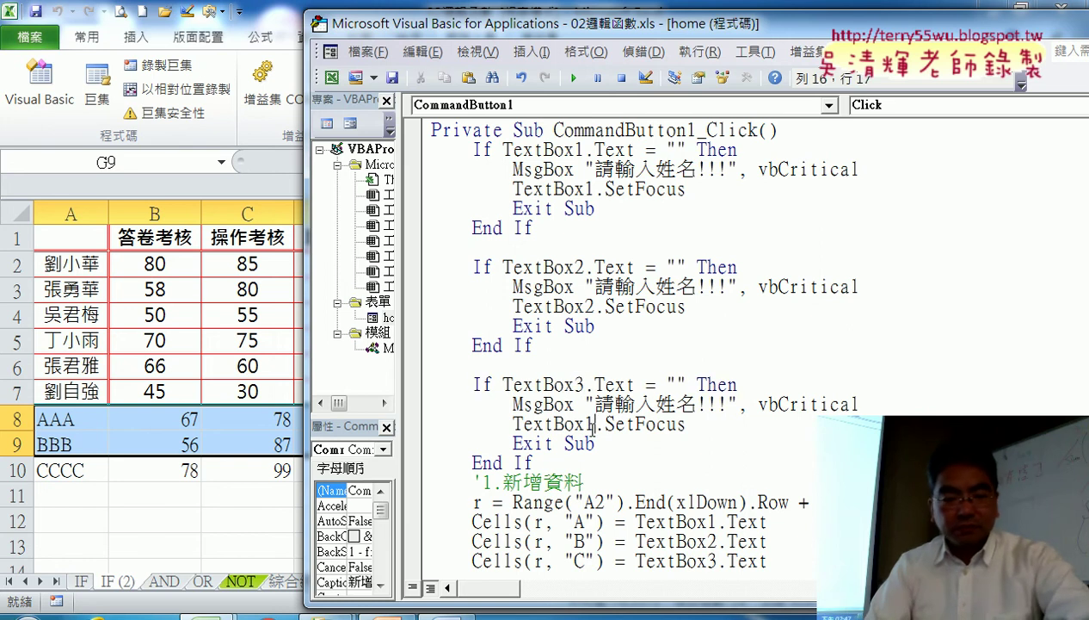
left_click_drag(592, 425, 586, 426)
type("3")
left_click(585, 462)
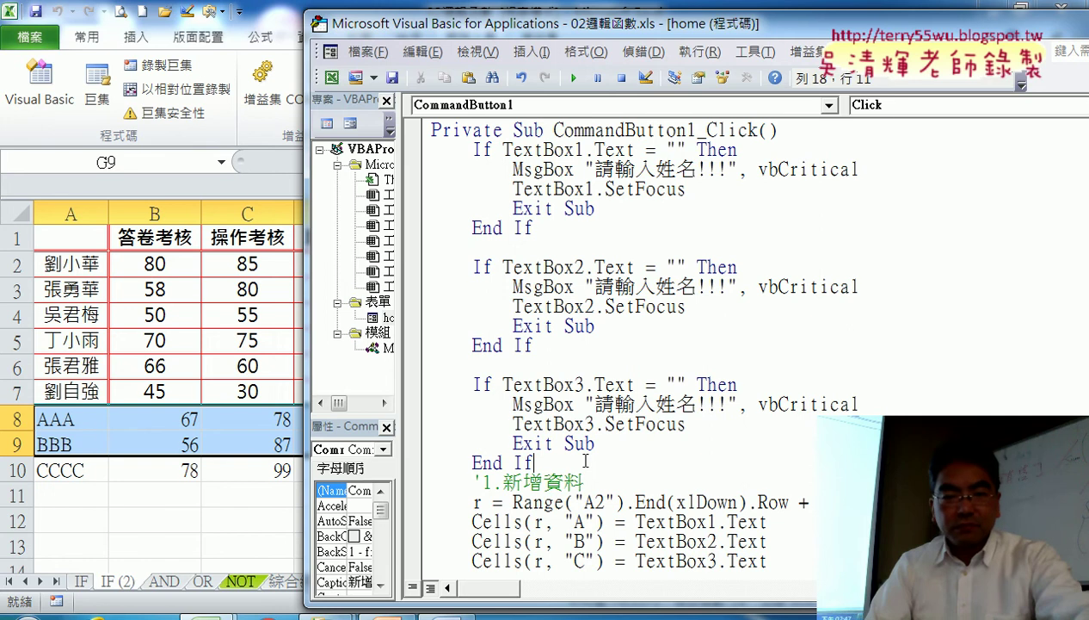
key("Return")
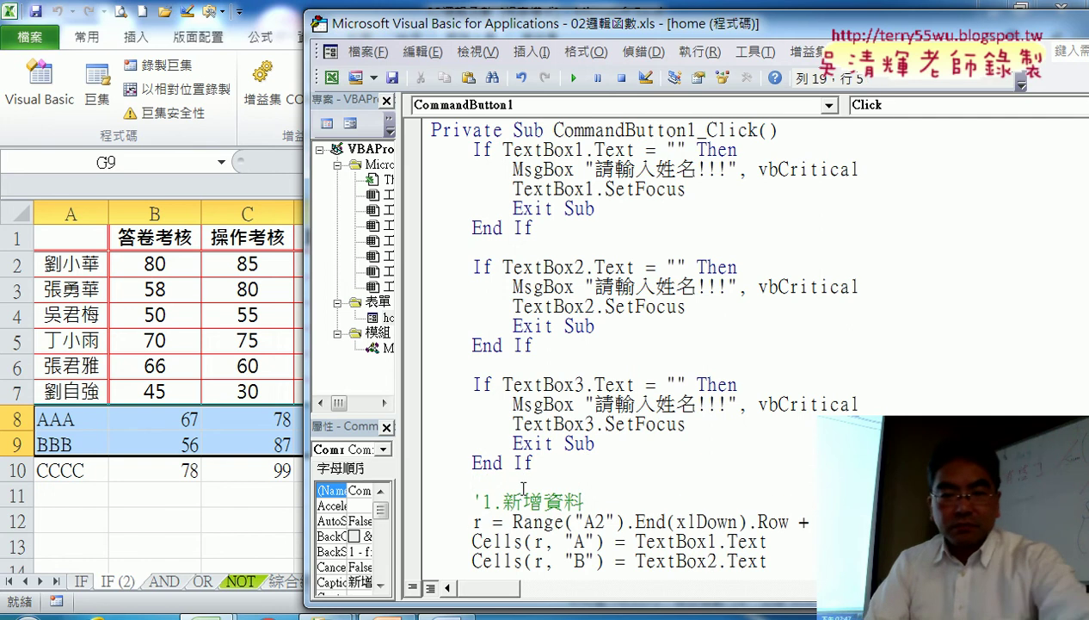
Paste a fourth check block, outdent it, and change it to TextBox4
key("ctrl+v")
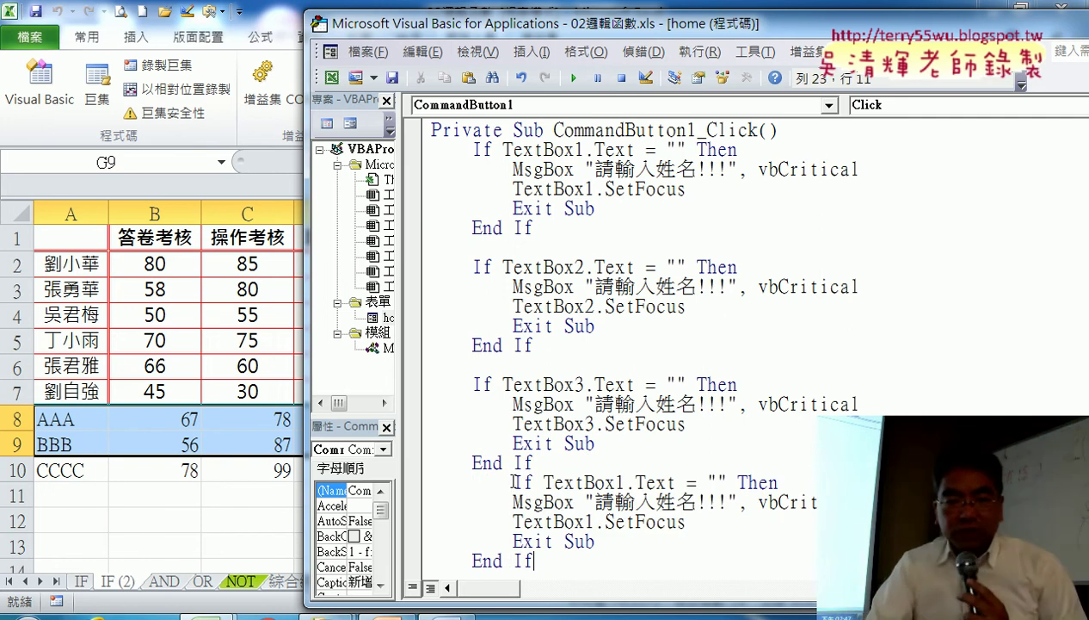
key("shift+Tab")
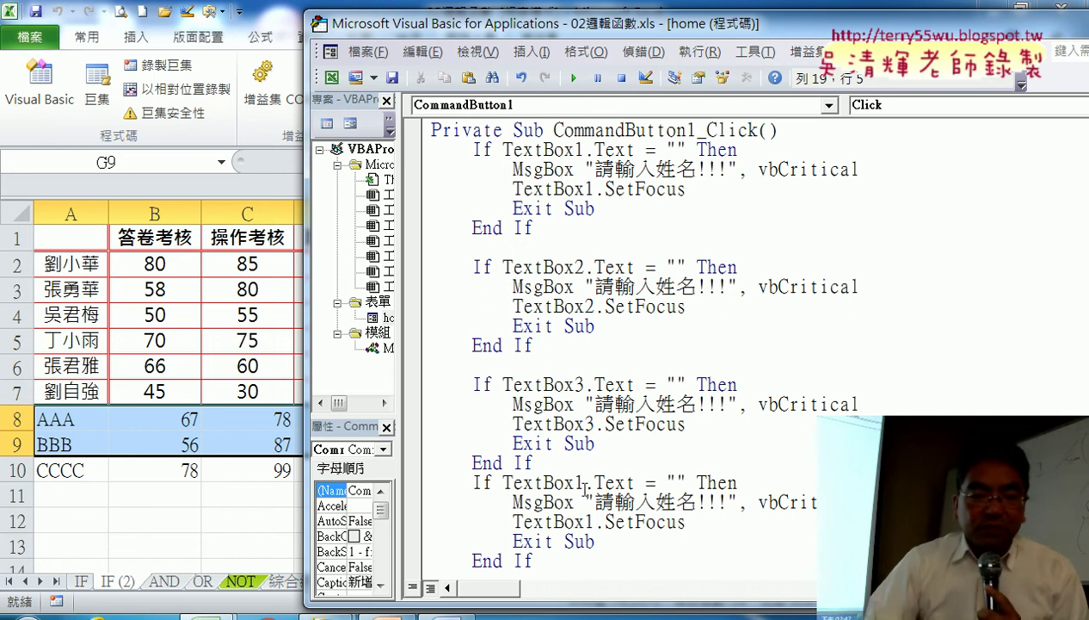
left_click_drag(584, 484, 578, 483)
type("4")
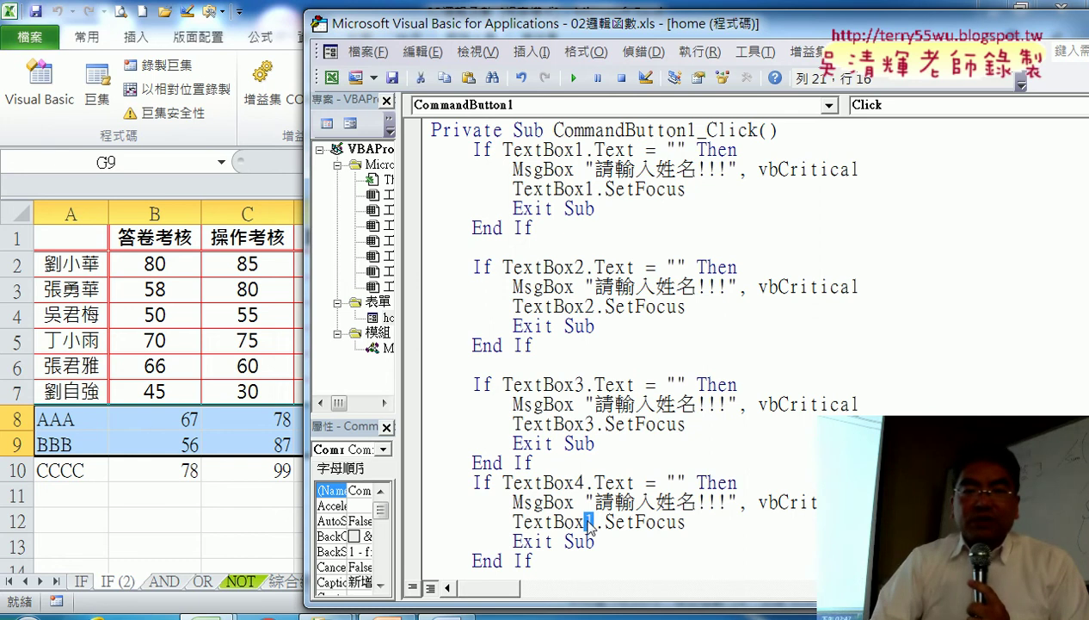
type("4")
scroll(663, 391, "down", 3)
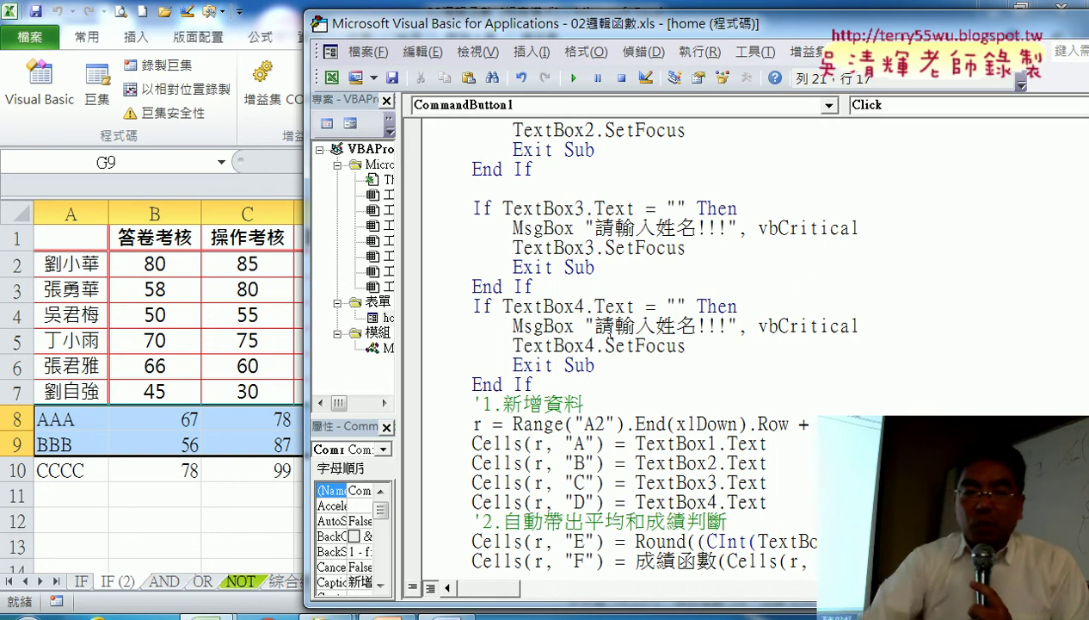
scroll(584, 365, "up", 2)
Remove the blank lines between the four checks, then switch to the Word 程式碼 notes
left_click(582, 282)
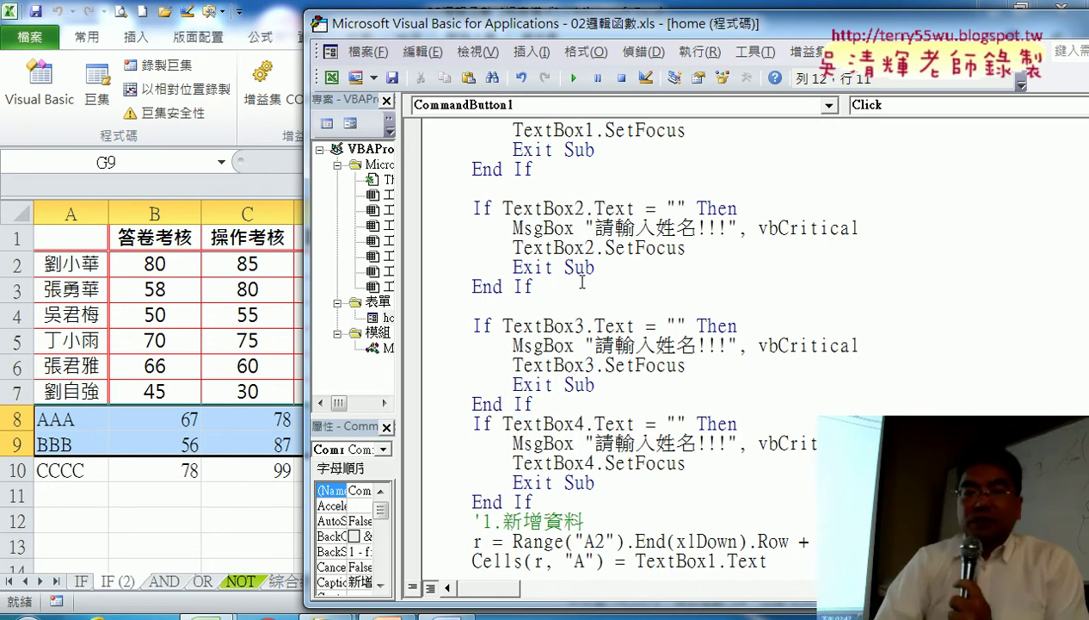
key("Delete")
scroll(582, 227, "up", 1)
left_click(581, 228)
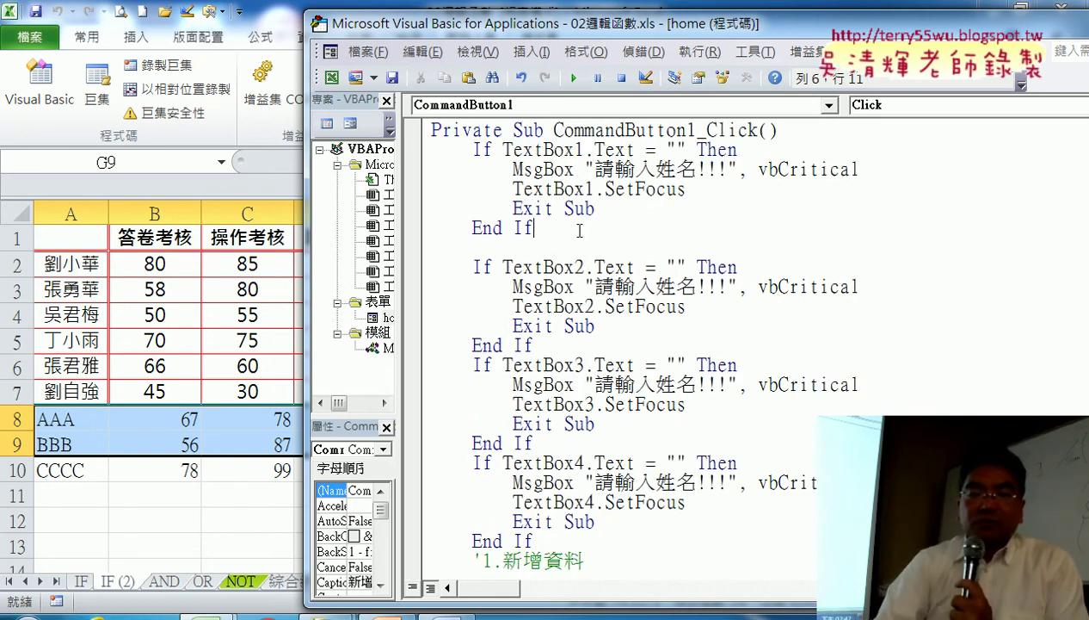
key("Delete")
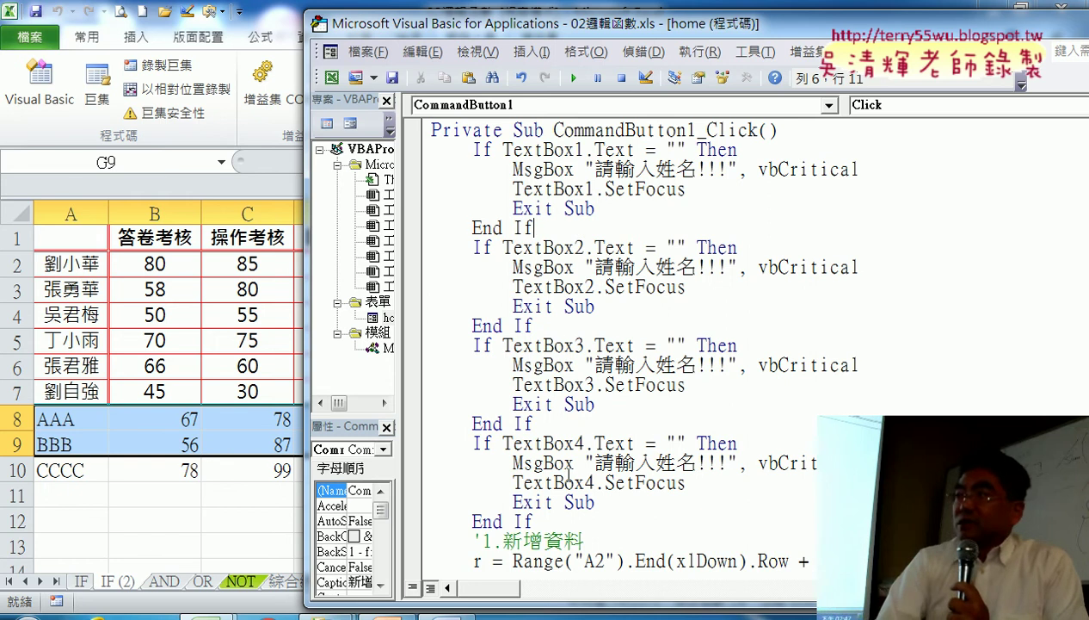
left_click(575, 522)
key("Return")
key("Return")
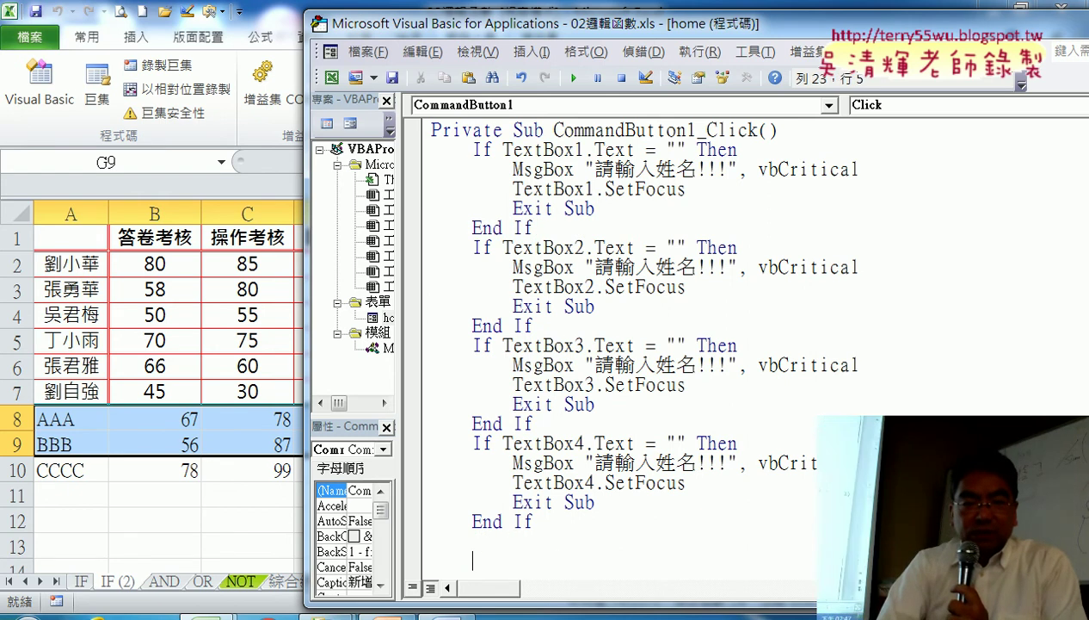
mouse_move(446, 612)
left_click(448, 503)
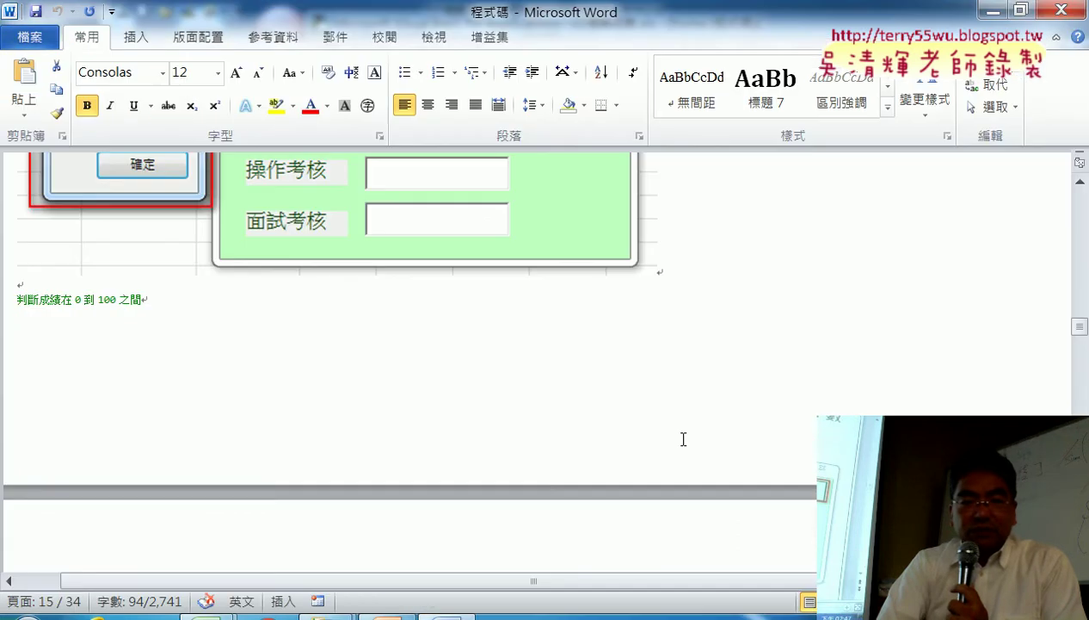
Switch to the PowerPoint slides and scroll from slide 67 to slide 69's four-textbox Or check
mouse_move(383, 612)
left_click(396, 421)
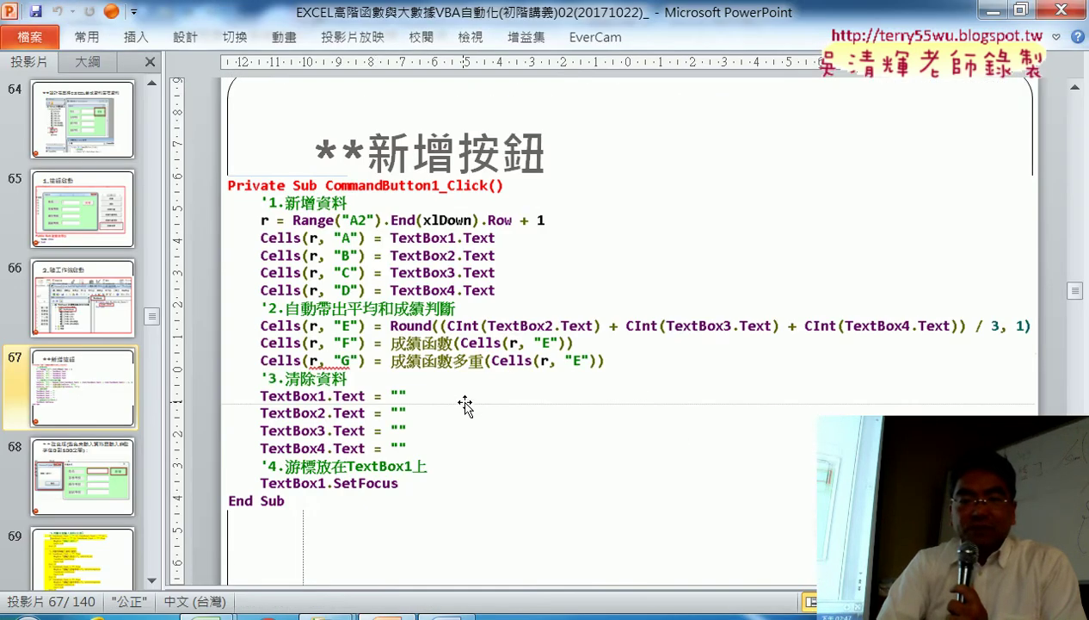
scroll(365, 246, "down", 5)
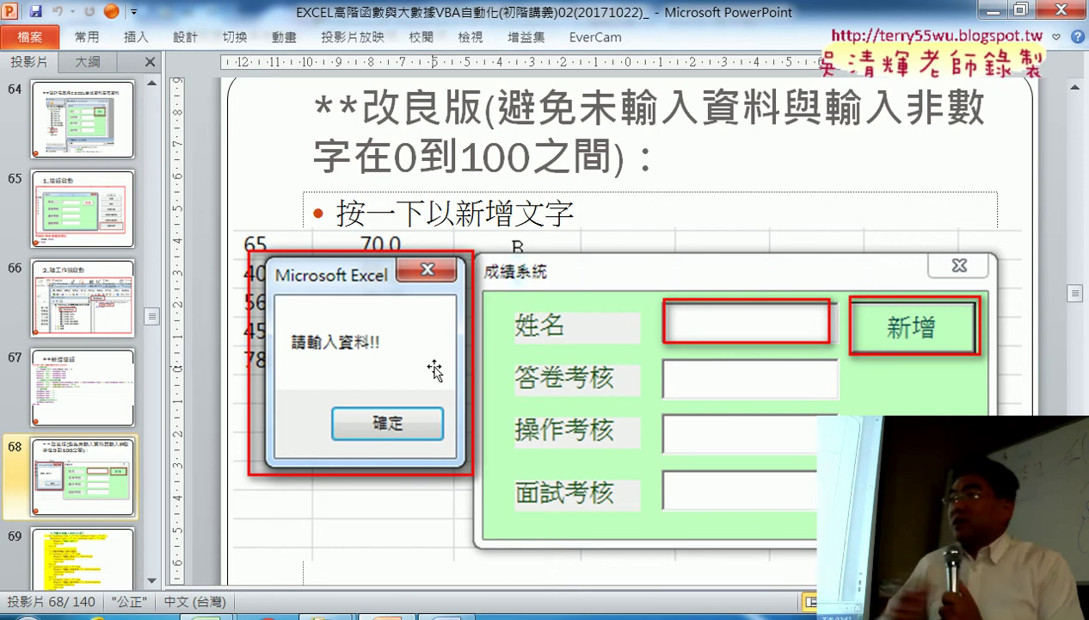
scroll(434, 370, "down", 3)
scroll(435, 370, "down", 3)
scroll(436, 371, "down", 1)
scroll(438, 371, "up", 1)
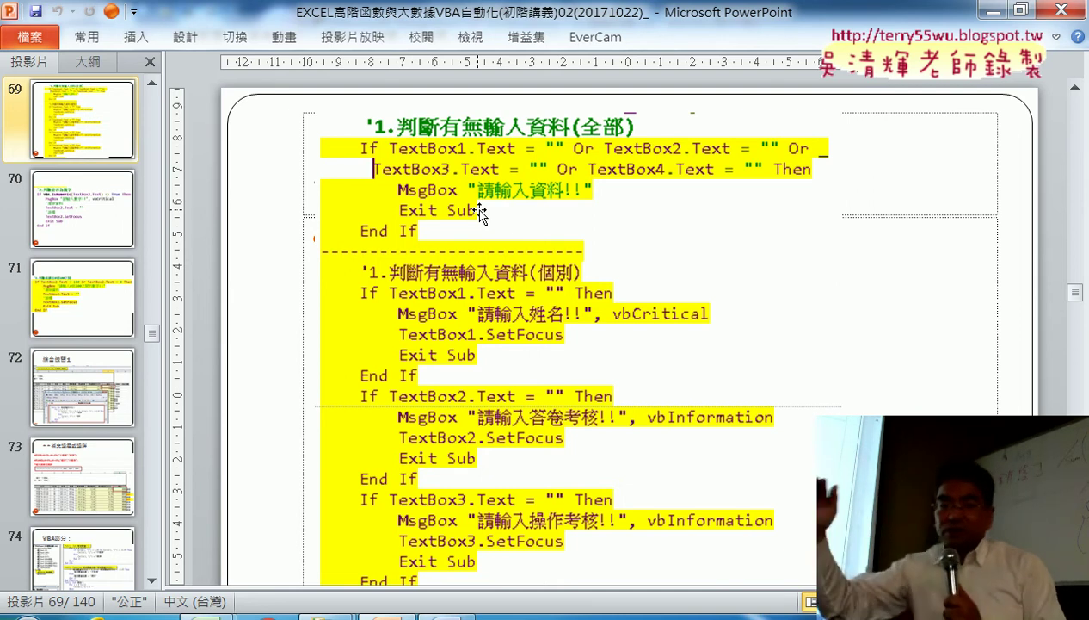
Scroll slide 69 down to show the separate TextBox1–TextBox4 empty checks
scroll(701, 298, "down", 3)
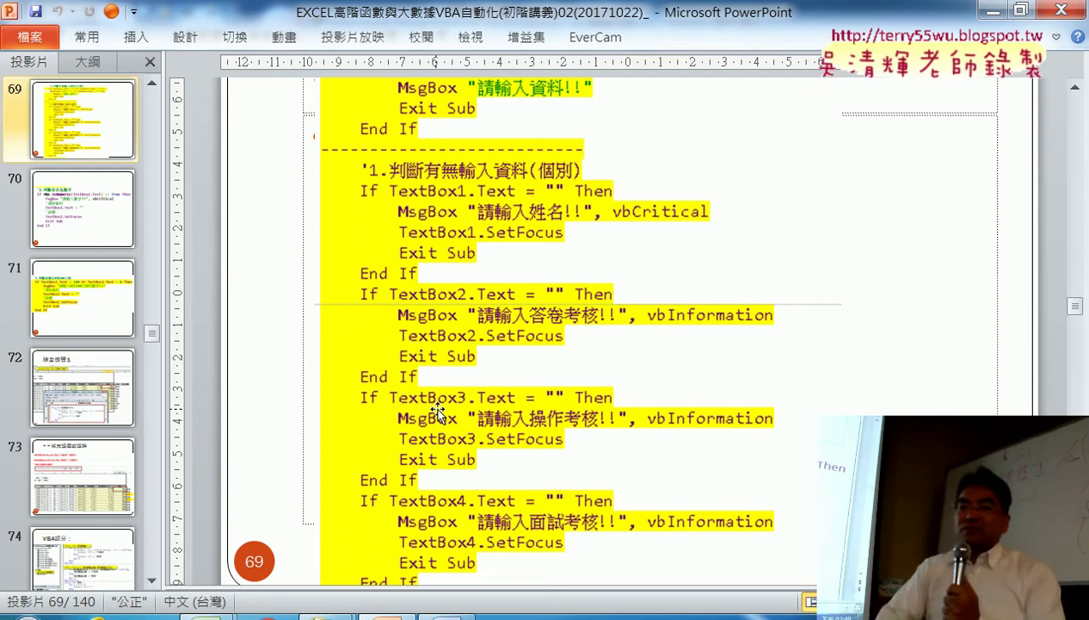
Scroll to slide 70, the VBA.IsNumeric check on TextBox2
scroll(435, 416, "down", 3)
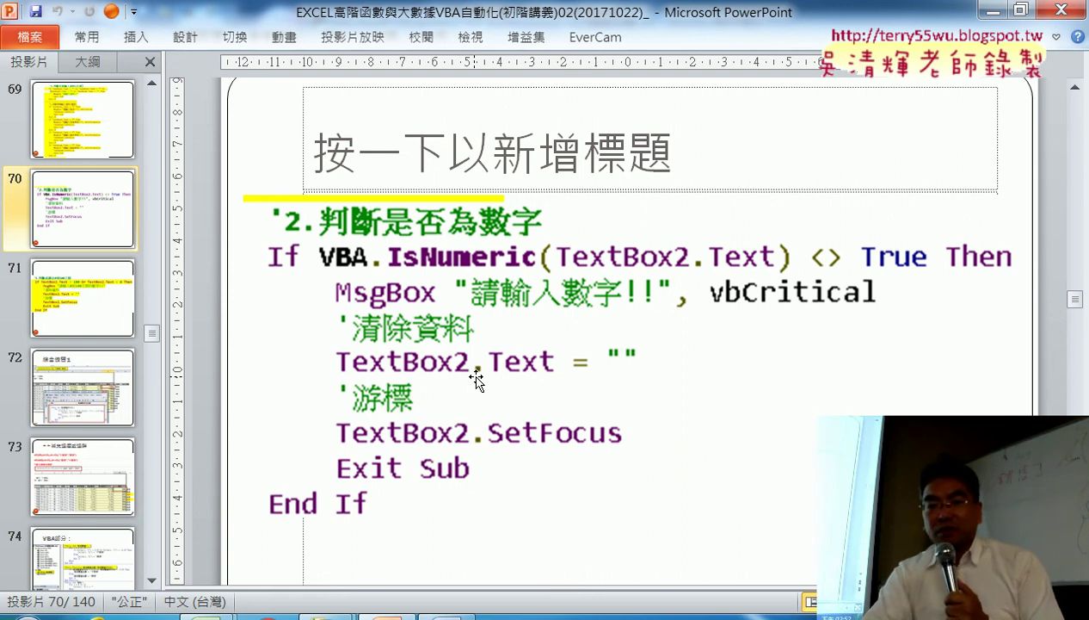
Scroll back to slides 68–69, then forward to slide 71's 0–100 score range check
scroll(435, 229, "up", 1)
scroll(430, 232, "up", 3)
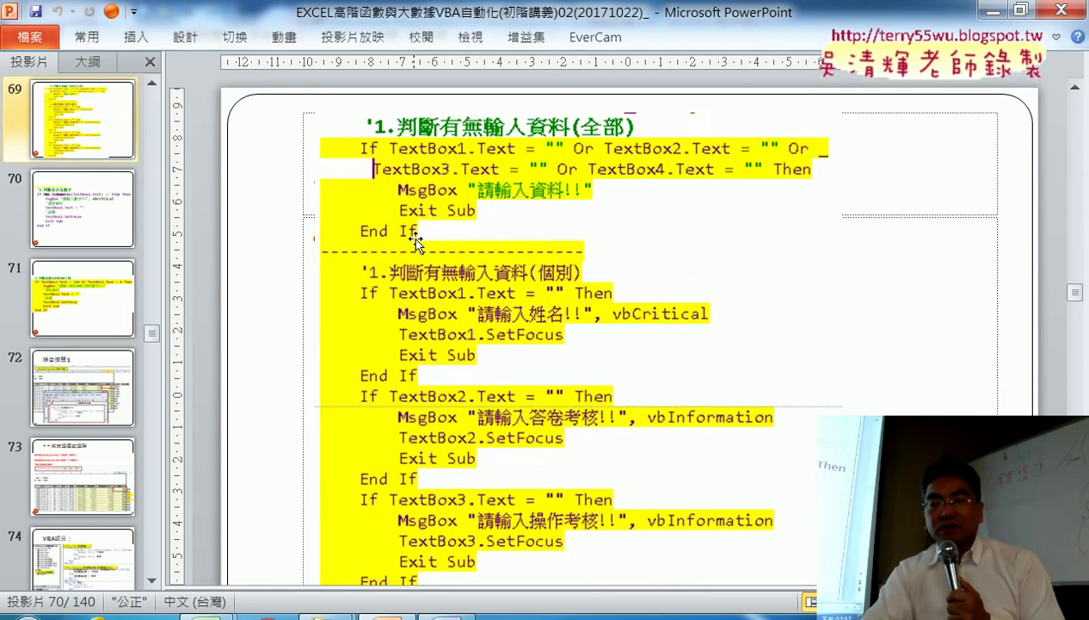
scroll(422, 237, "up", 3)
scroll(418, 241, "down", 2)
scroll(418, 241, "down", 2)
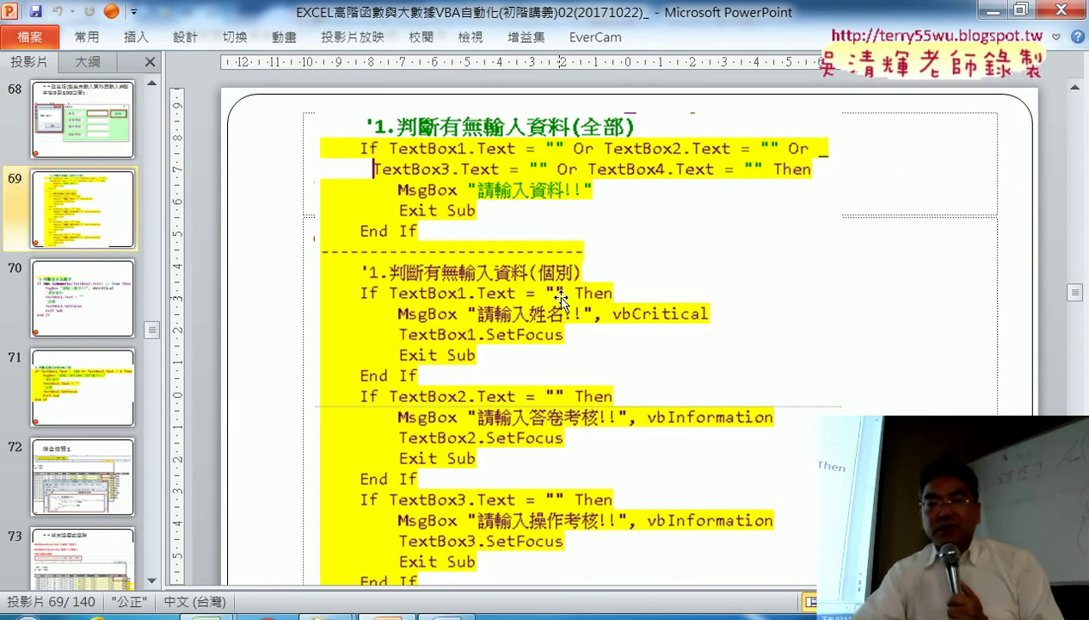
scroll(555, 301, "down", 2)
scroll(560, 298, "down", 2)
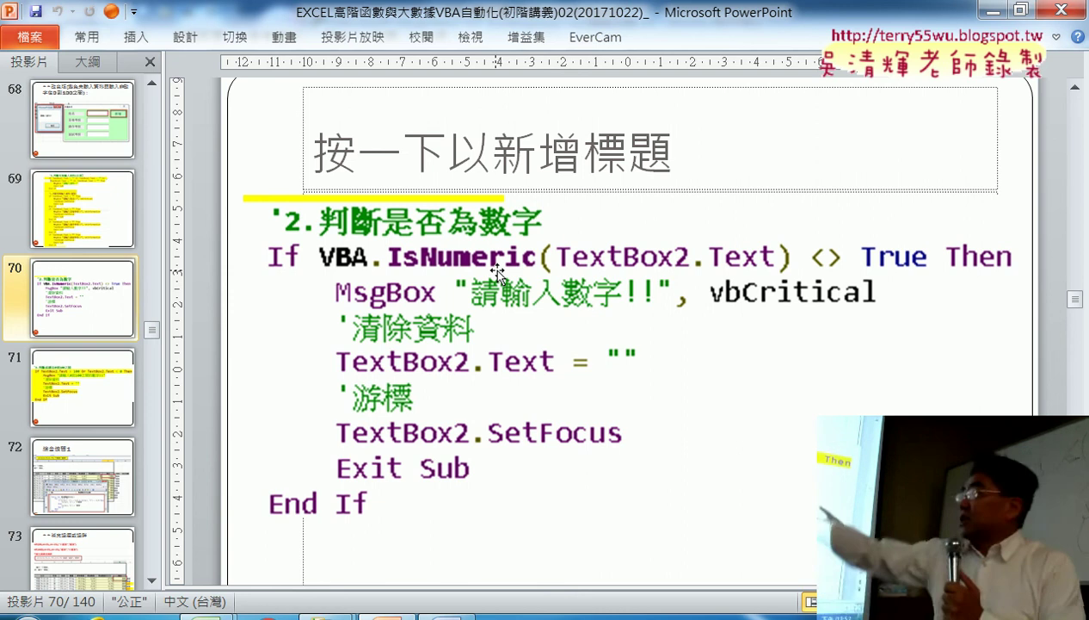
scroll(499, 269, "down", 1)
scroll(507, 269, "down", 2)
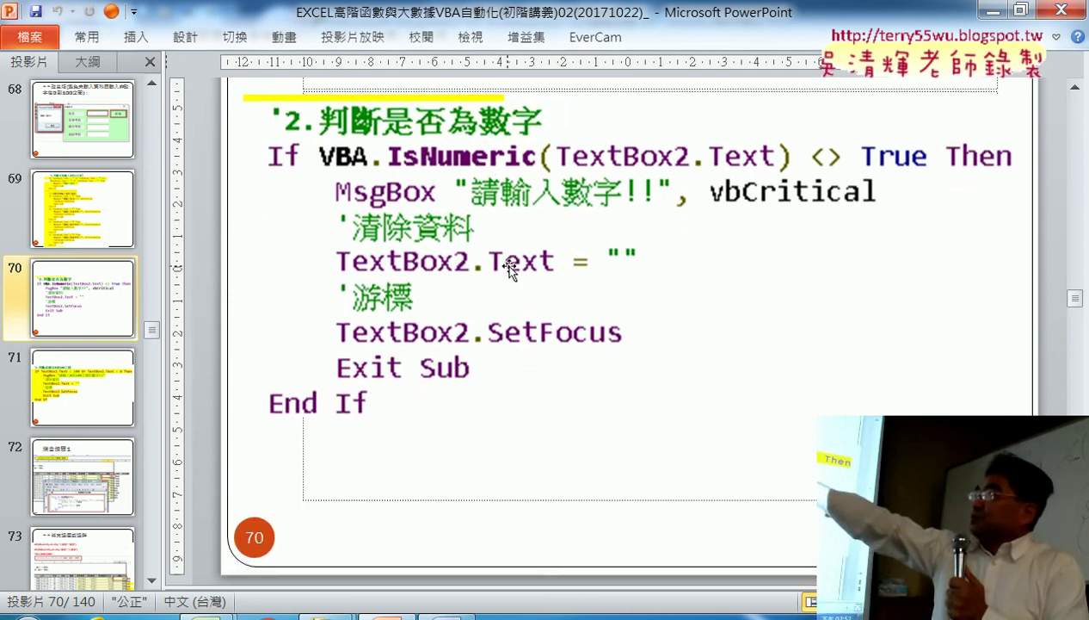
scroll(508, 269, "down", 1)
scroll(510, 270, "up", 1)
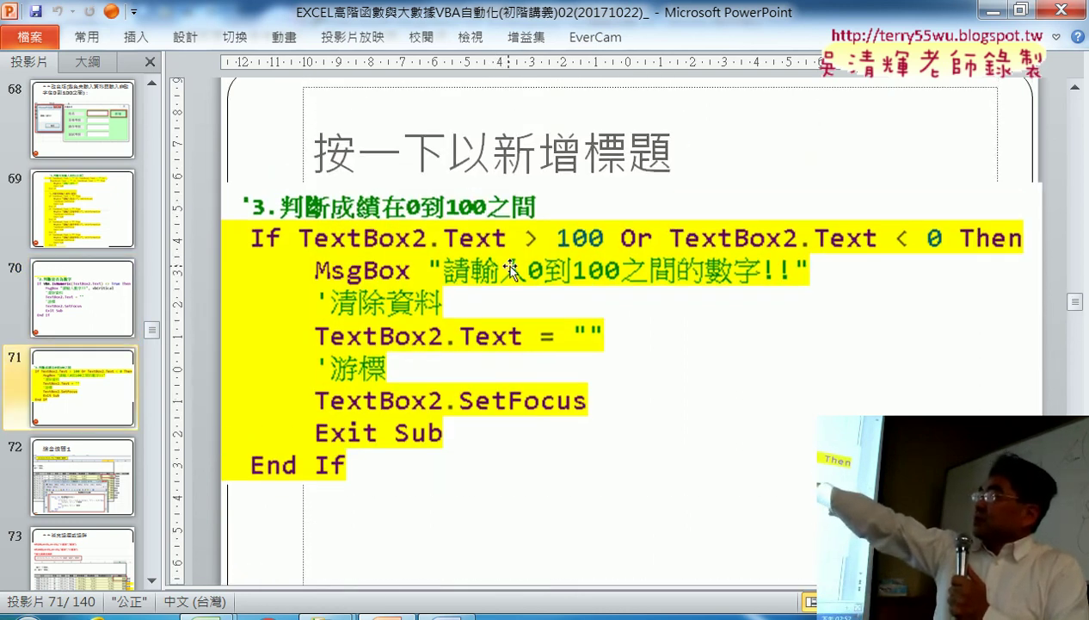